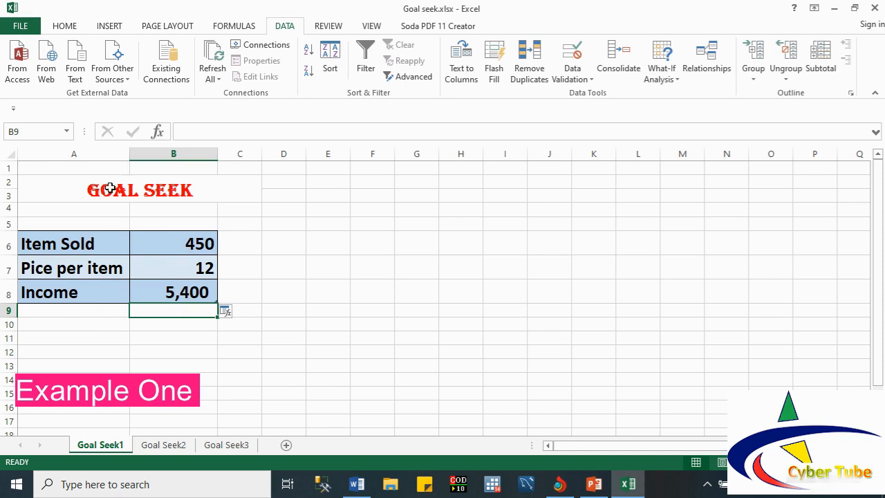
Enter the target income 7000 in cell E9.
click(316, 308)
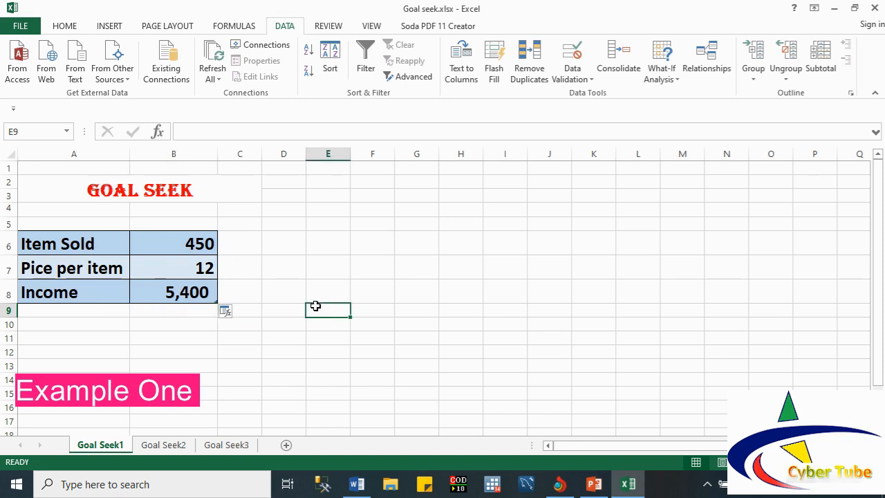
text(7000)
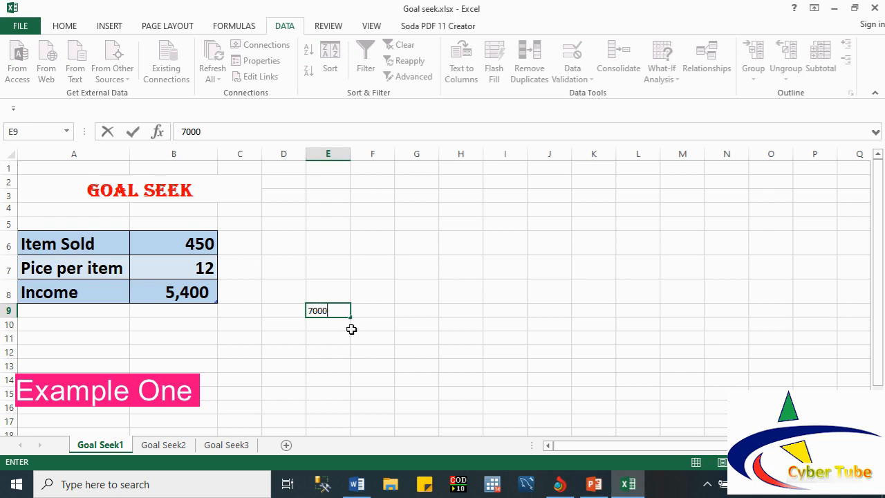
click(265, 339)
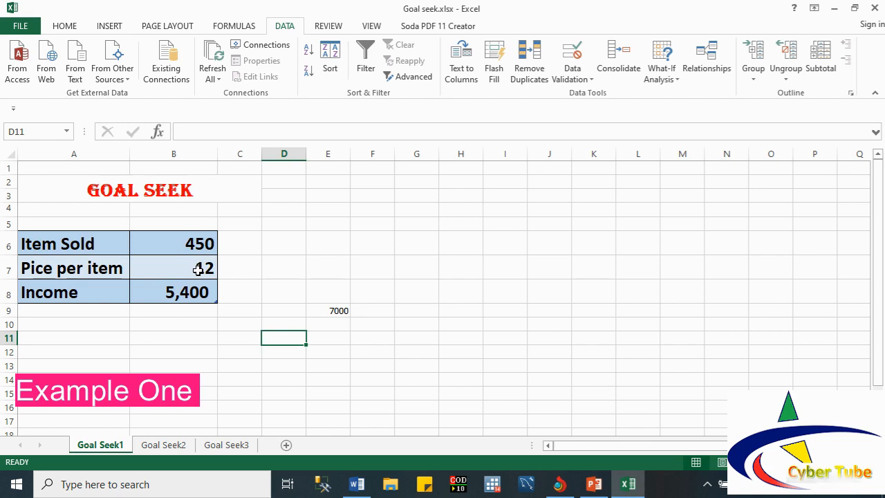
Try prices per item of 13, 14 and 15 in cell B7.
click(198, 268)
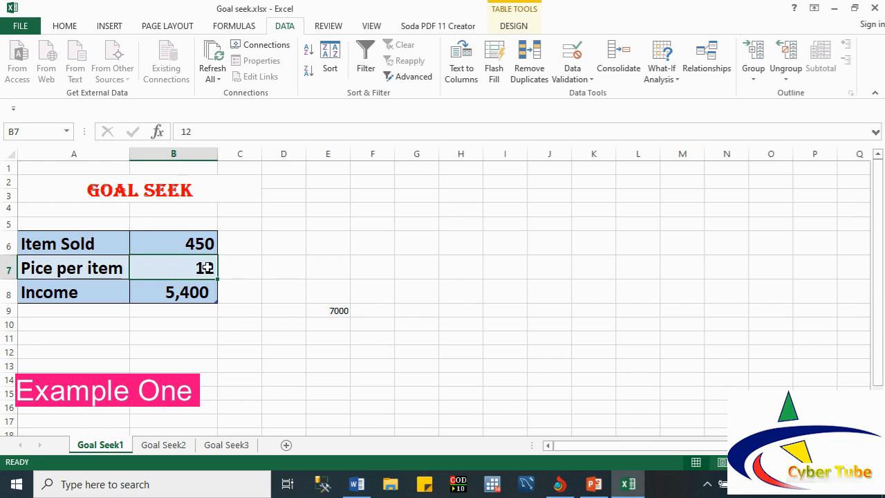
text(13)
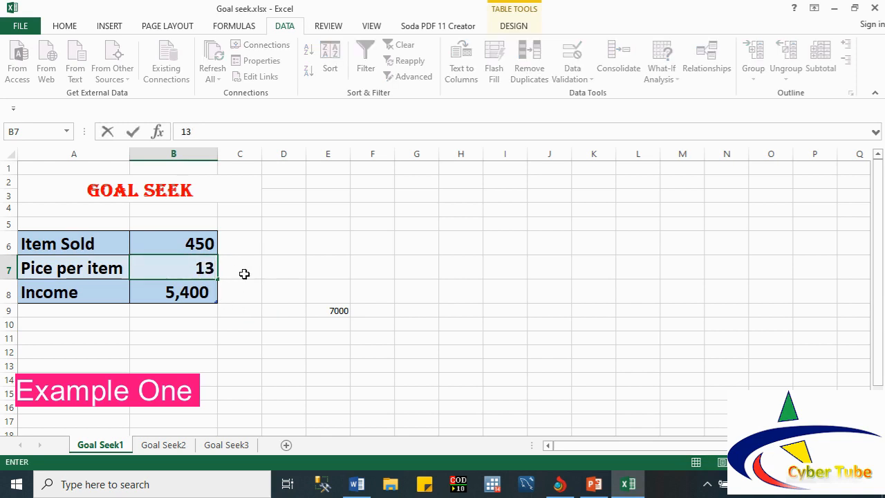
click(189, 318)
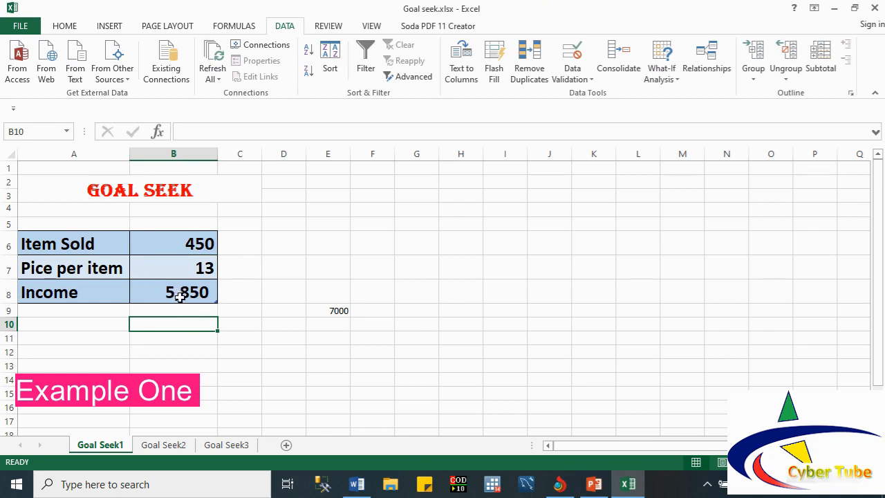
click(204, 267)
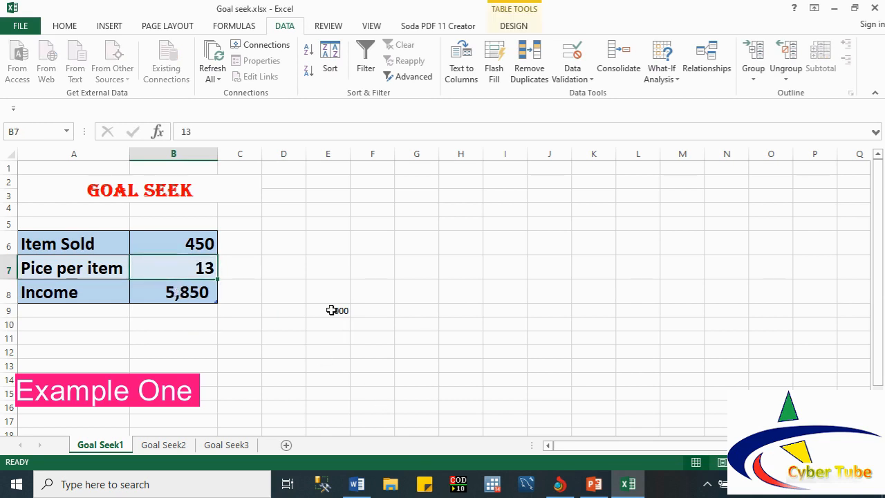
text(1)
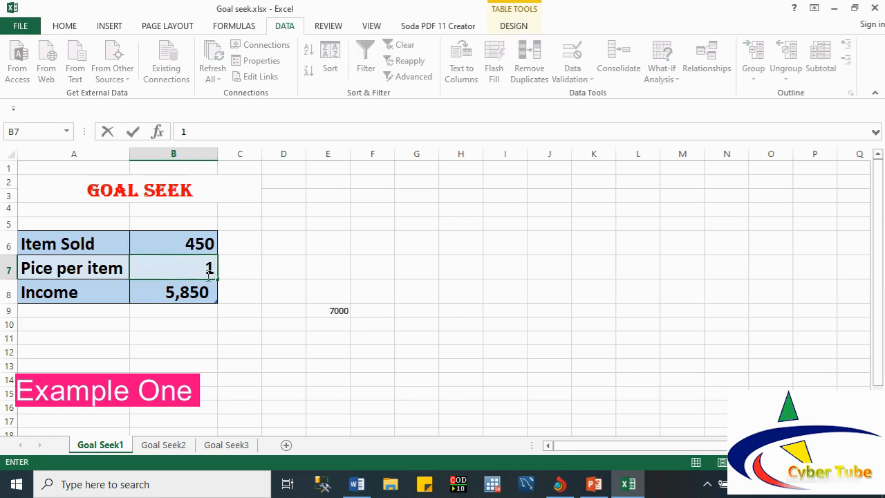
text(4)
click(197, 314)
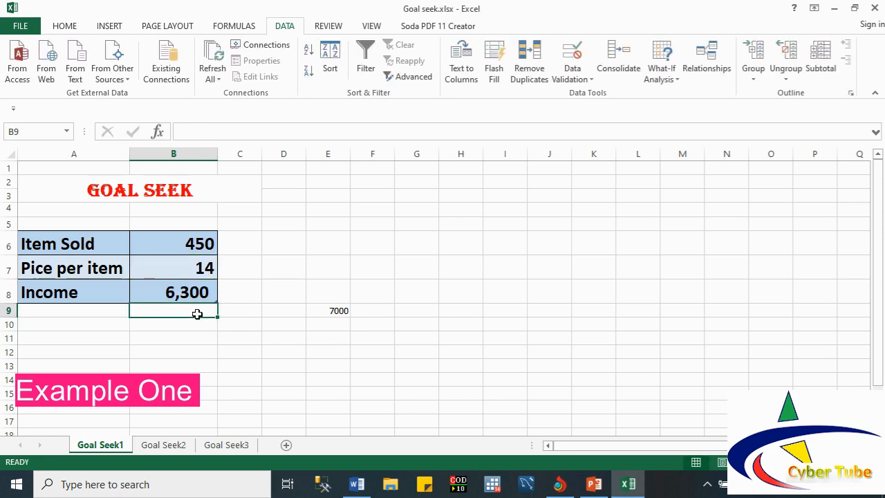
click(187, 269)
text(15)
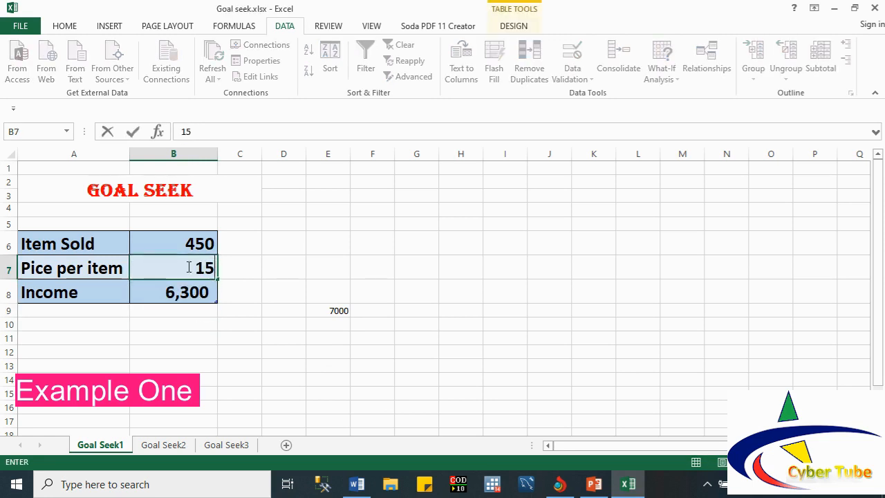
click(191, 320)
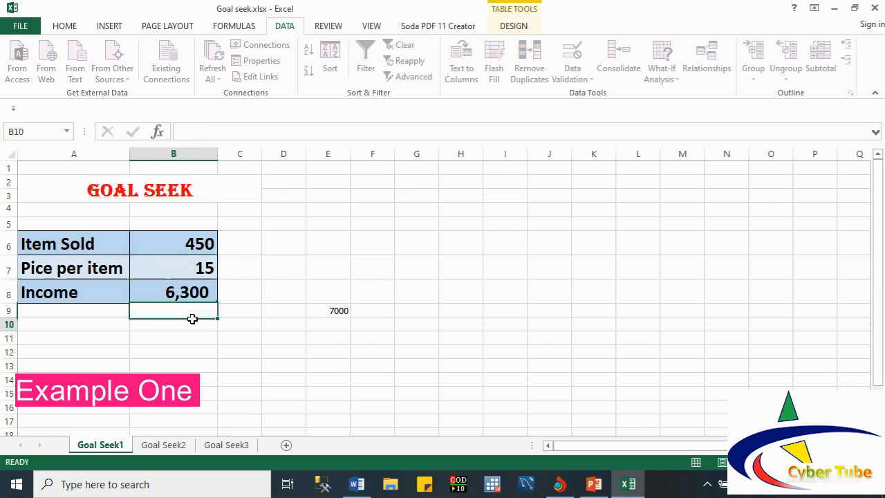
Set the number of items sold in cell B6 to 500.
click(186, 246)
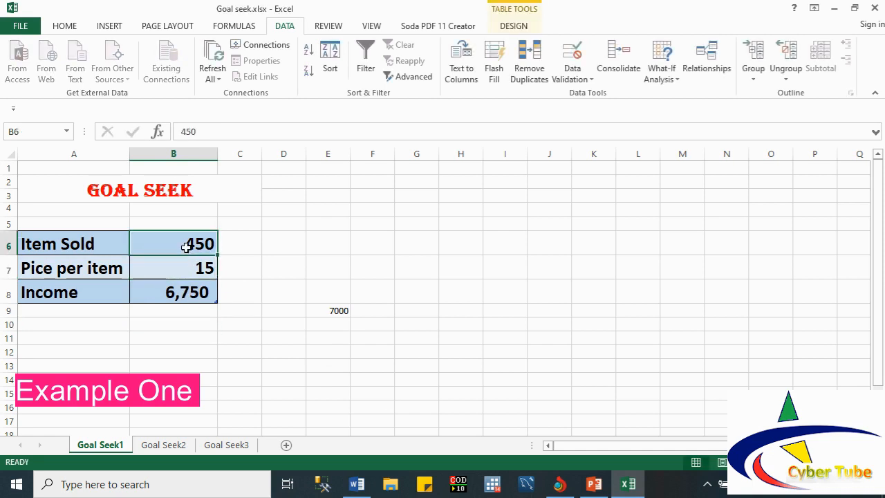
text(500)
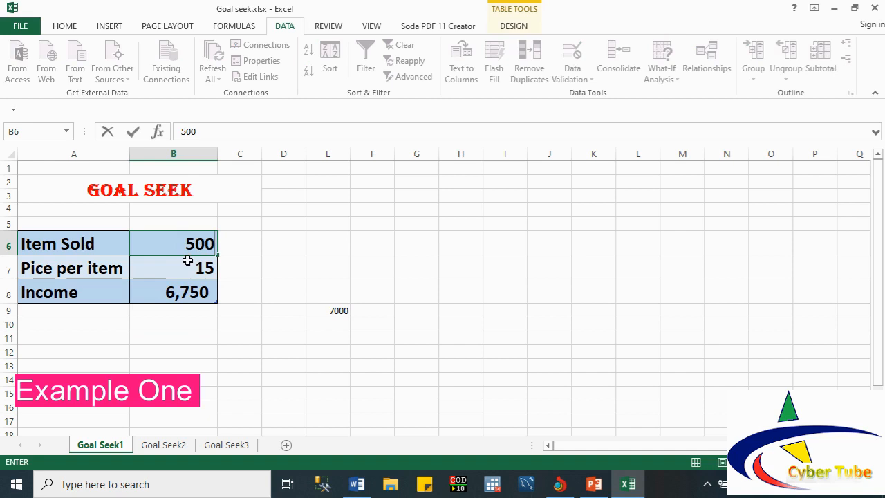
click(189, 262)
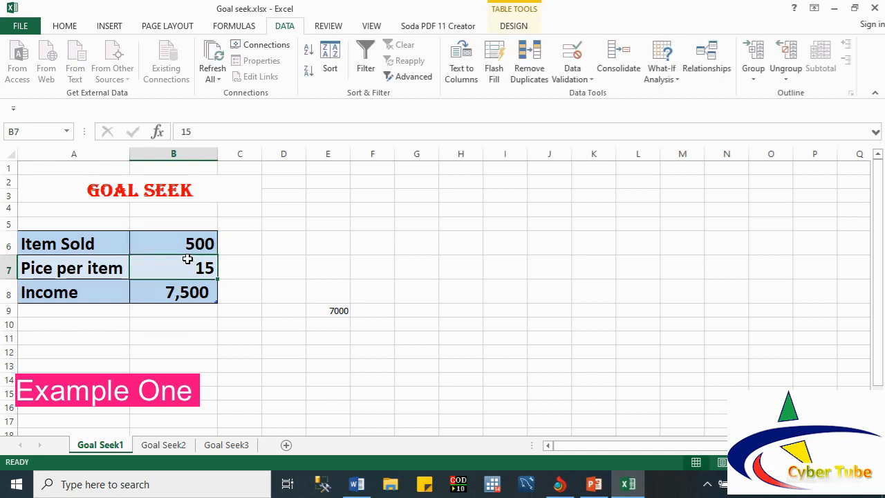
Undo the trial changes to items sold and price per item, and clear the 7000 from cell E9.
key(ctrl+z)
key(ctrl+z)
key(ctrl+z)
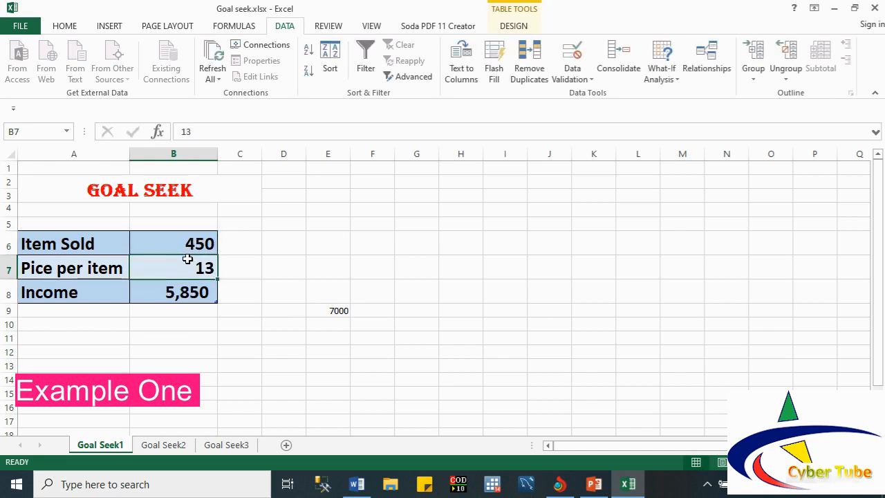
key(ctrl+z)
click(326, 309)
key(Delete)
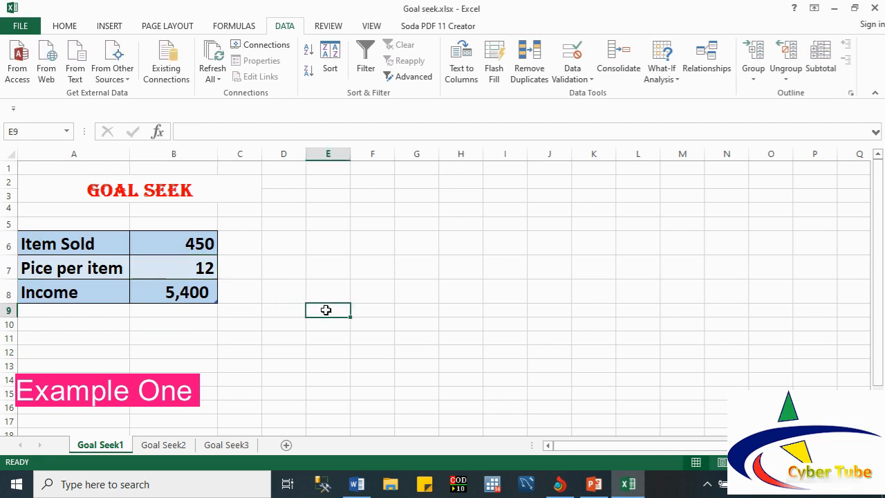
Run Goal Seek to bring the Income in B8 to 7000 by changing the price per item in B7, and accept the solution.
click(208, 294)
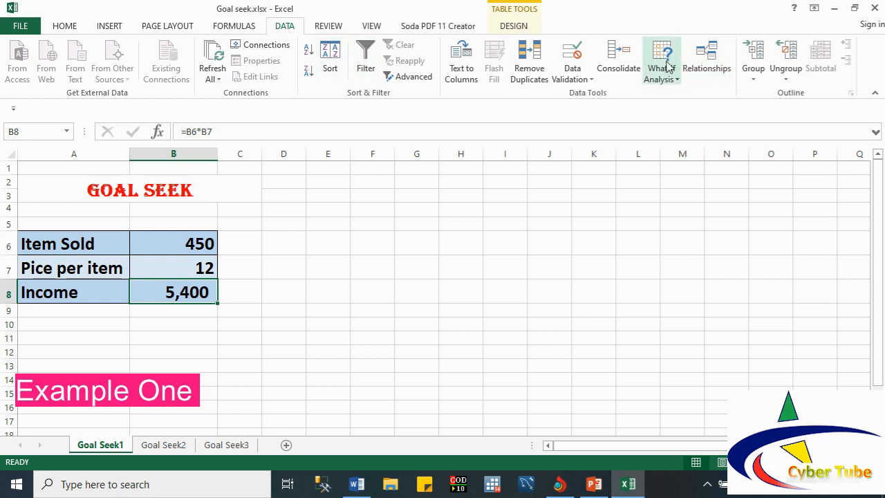
click(680, 81)
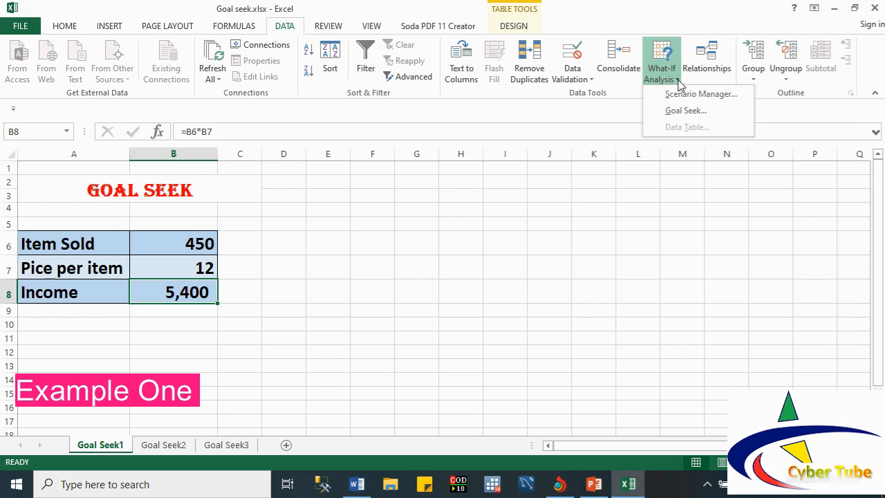
click(692, 115)
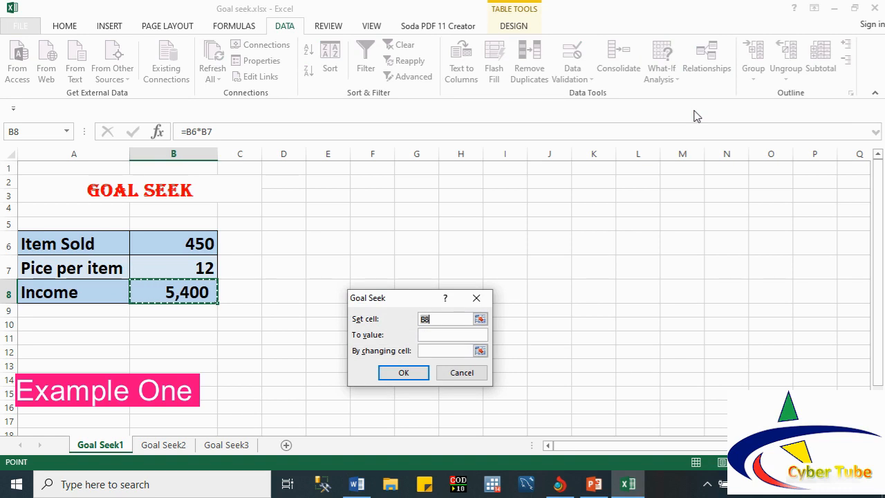
drag(405, 307, 363, 229)
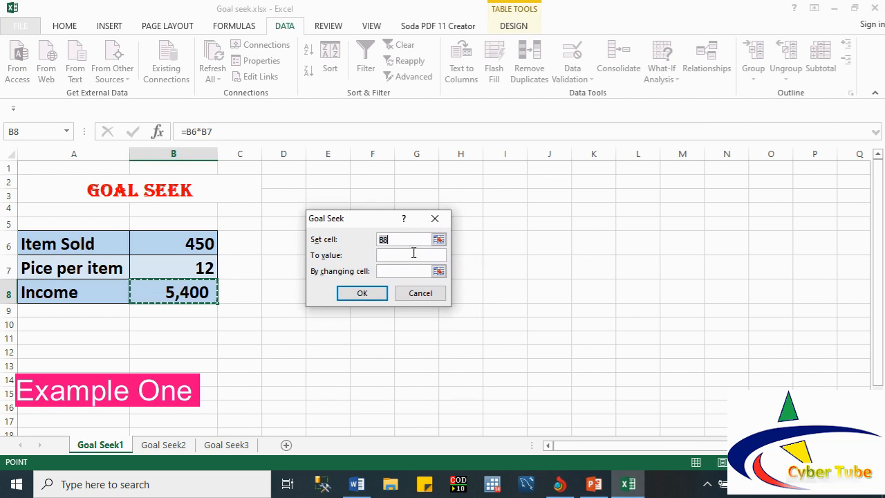
click(397, 239)
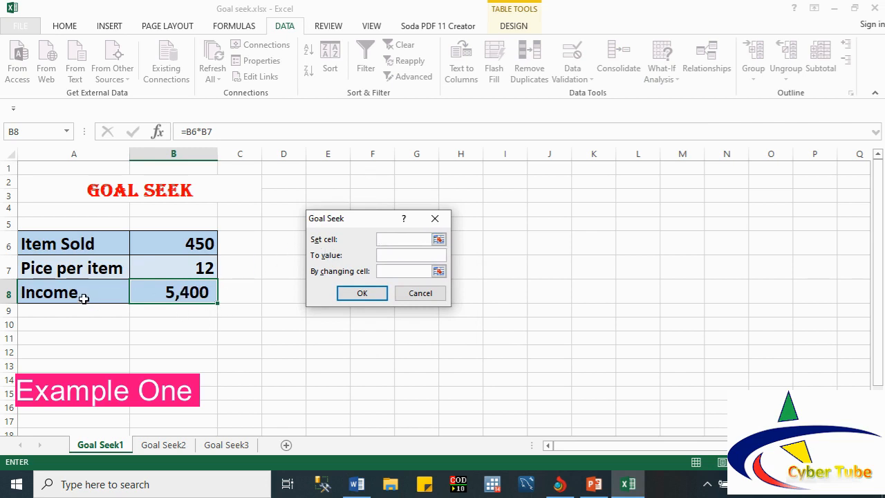
click(169, 294)
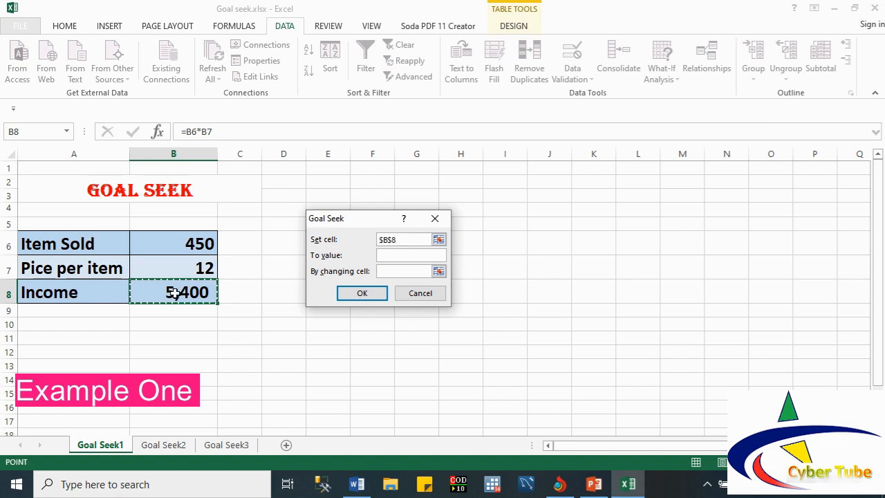
click(391, 255)
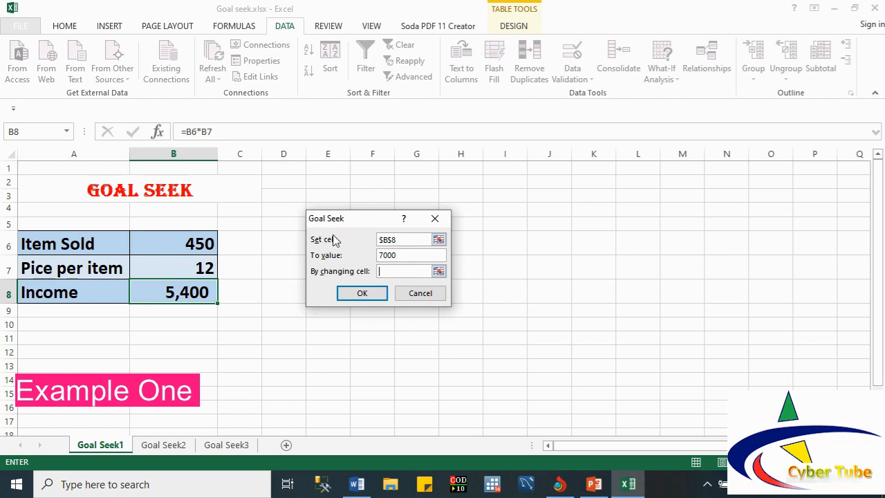
click(387, 270)
click(198, 269)
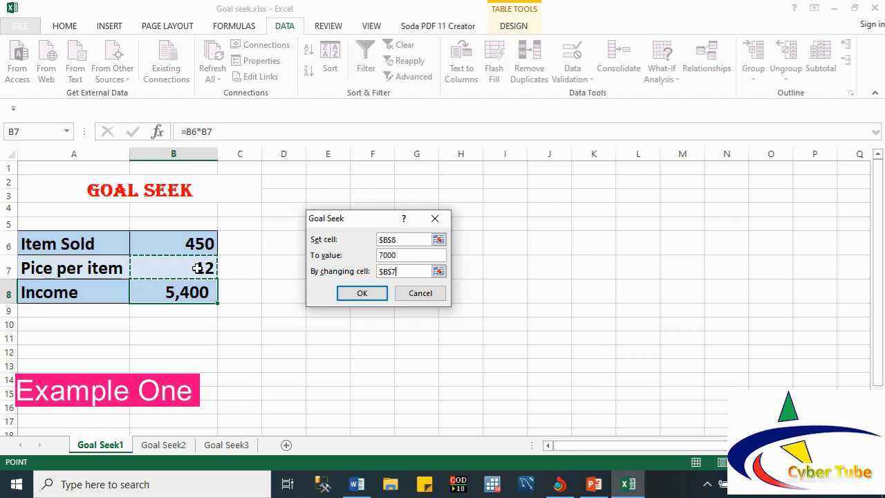
click(355, 294)
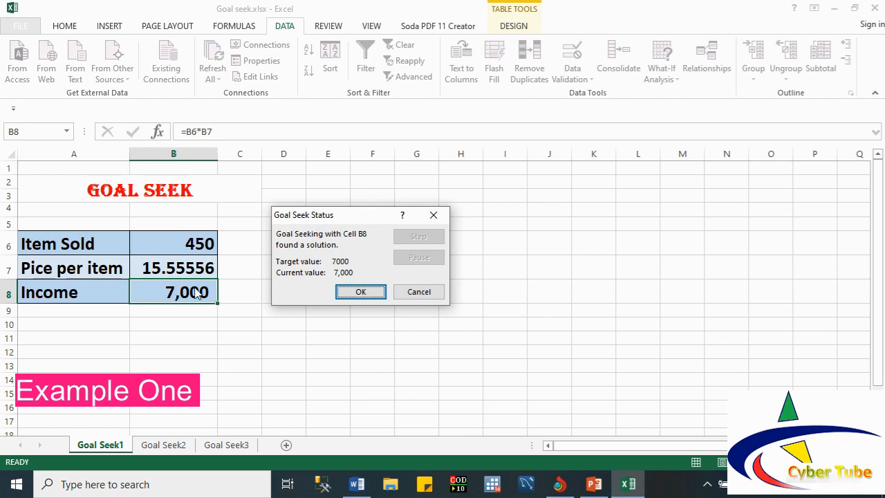
click(344, 293)
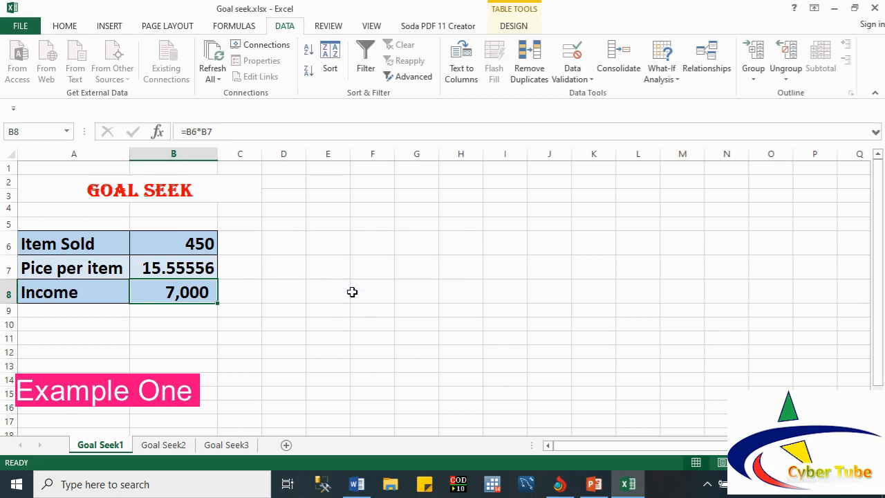
Undo the Goal Seek change to the price per item and inspect the Income formula in B8.
key(ctrl+z)
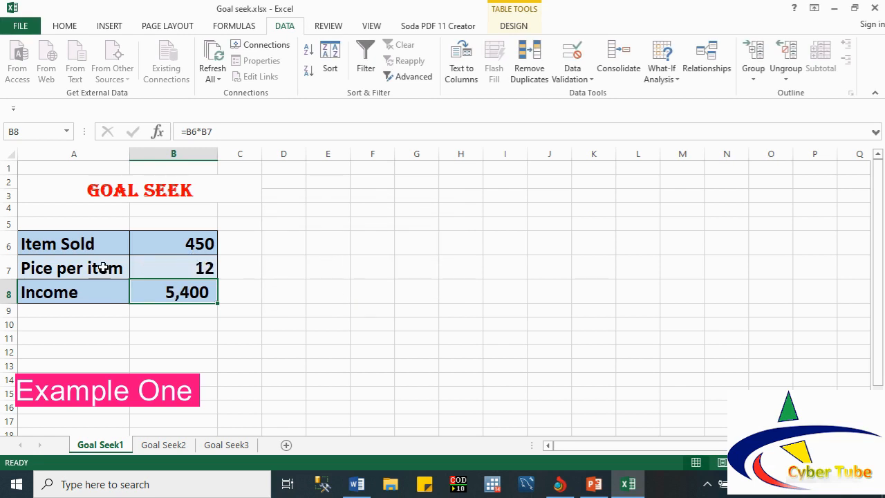
double_click(189, 291)
click(222, 322)
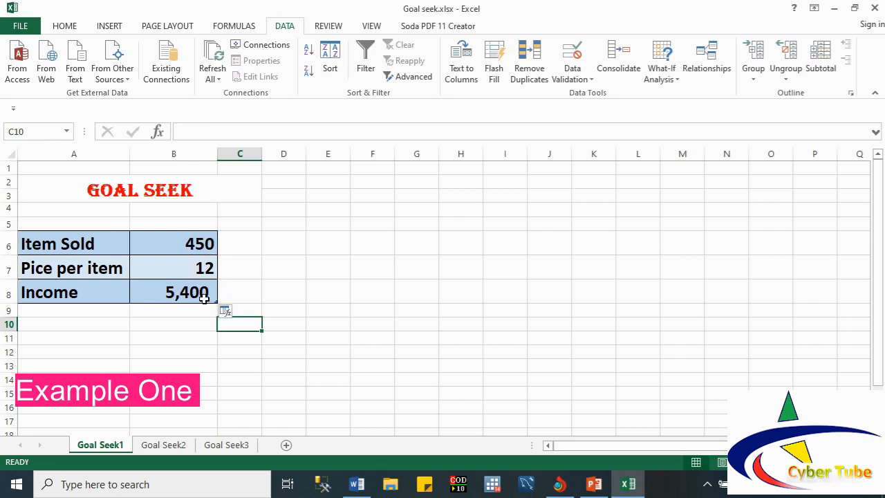
Run Goal Seek to bring the Income in B8 to 7000 by changing the items sold in B6, and accept the solution.
click(204, 297)
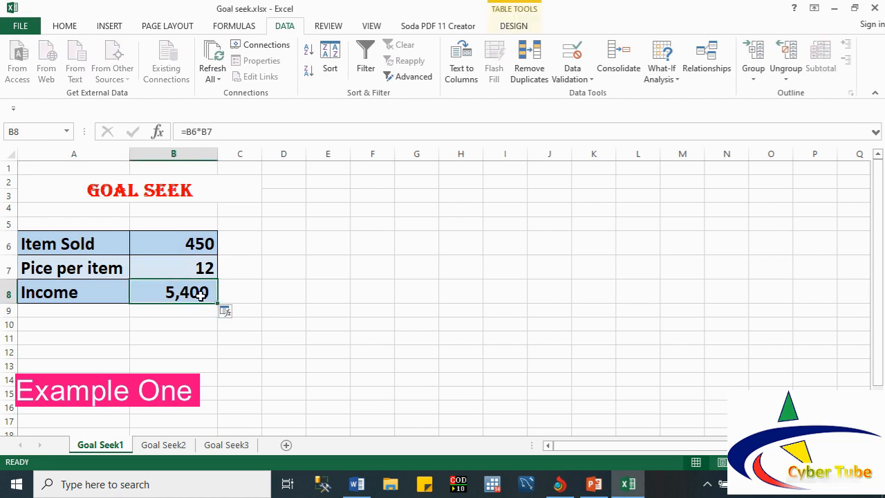
click(674, 80)
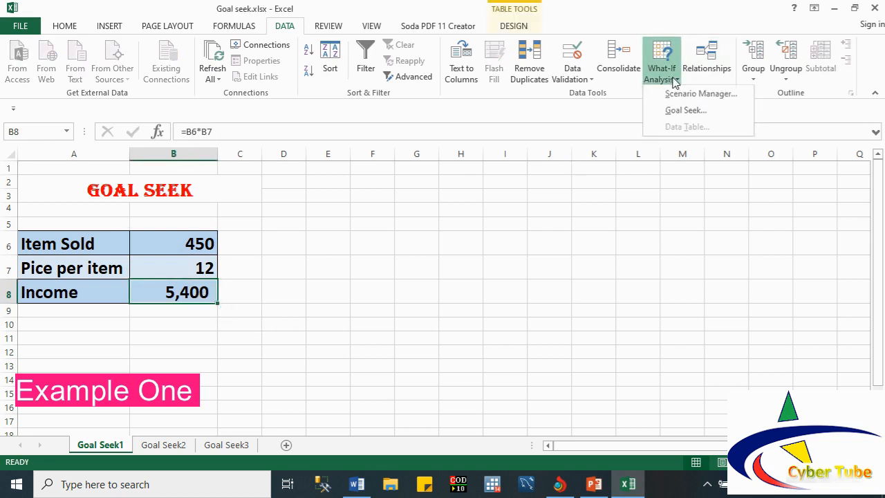
click(683, 112)
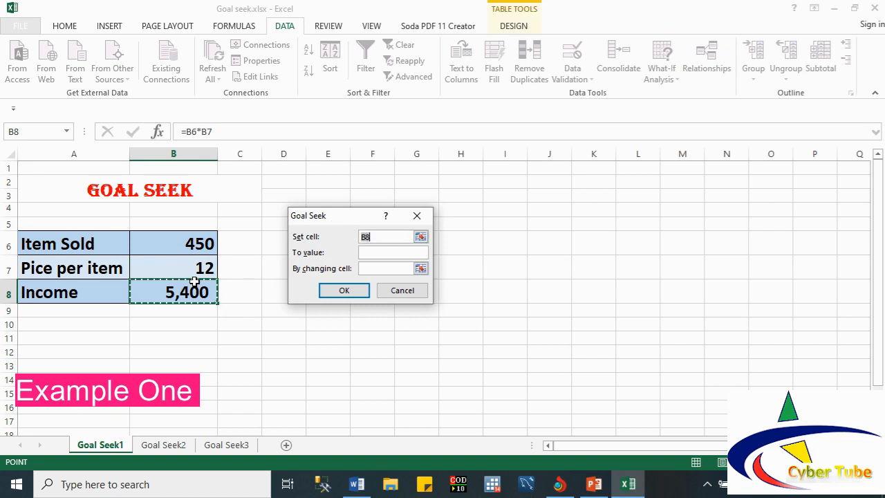
click(369, 253)
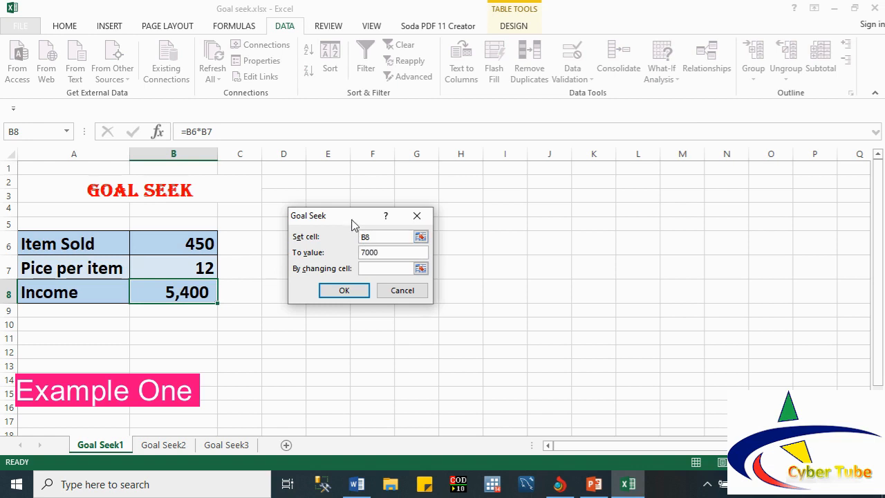
click(365, 269)
click(173, 245)
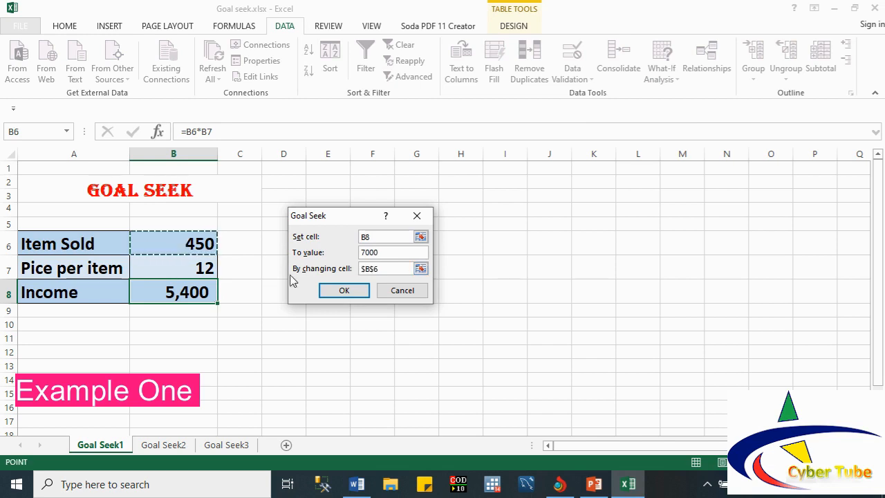
click(337, 291)
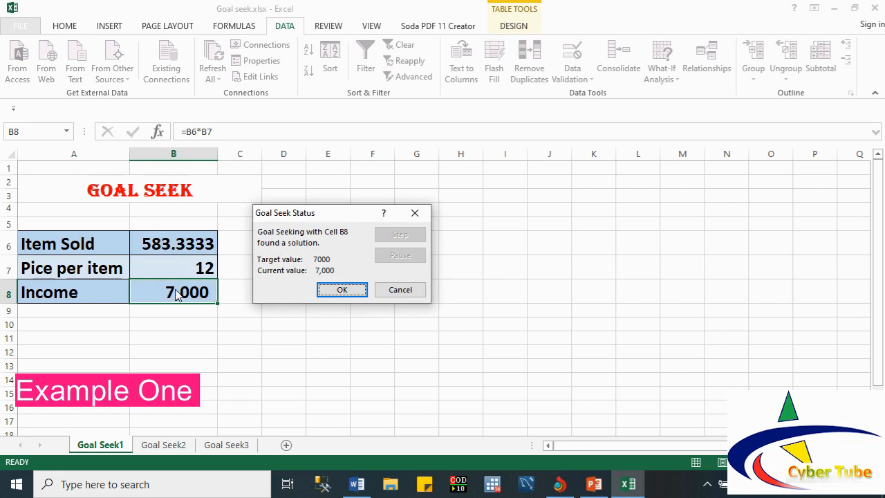
click(340, 290)
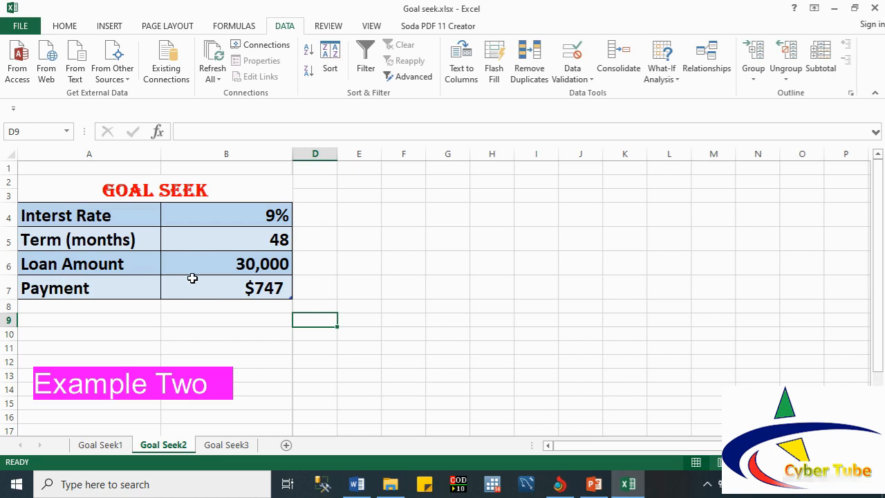
Check the interest rate and term cells, and enter 12 in E5 and 4 in F5 beside the loan table.
click(256, 215)
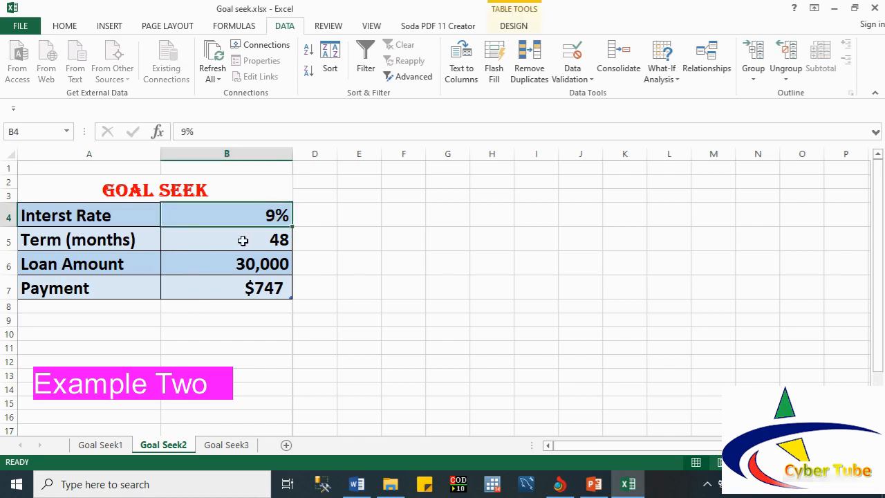
click(242, 240)
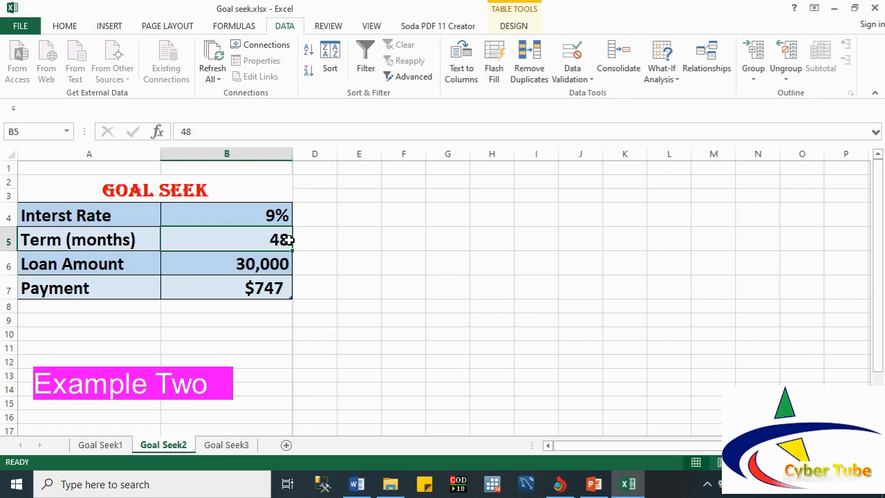
click(352, 239)
text(12)
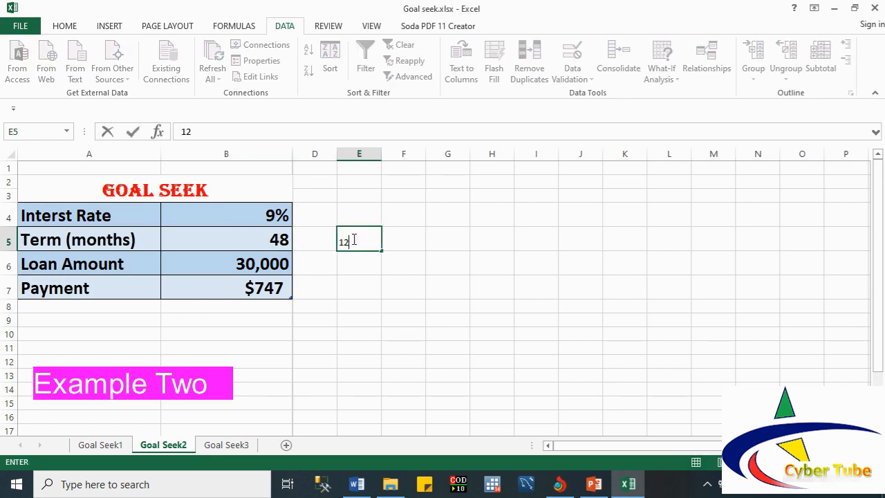
click(403, 241)
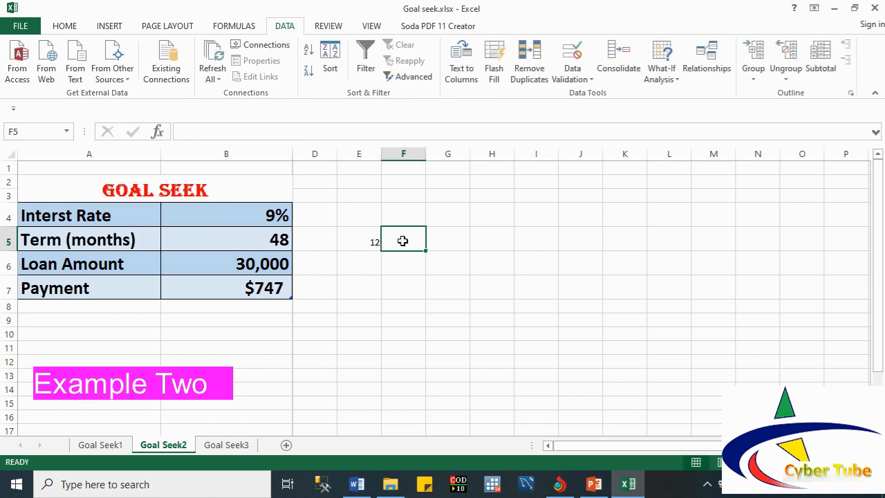
text(4)
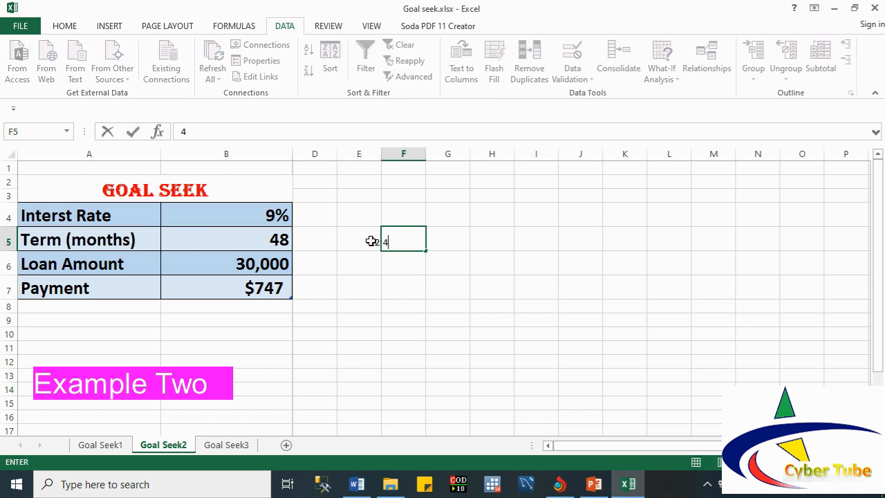
drag(376, 239, 392, 242)
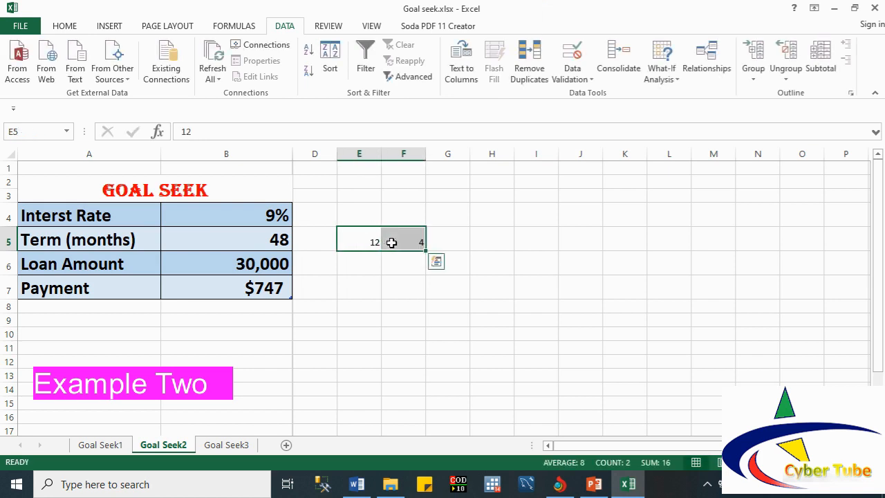
Multiply the two trial numbers in cell G5 with the formula =E5*F5.
click(455, 242)
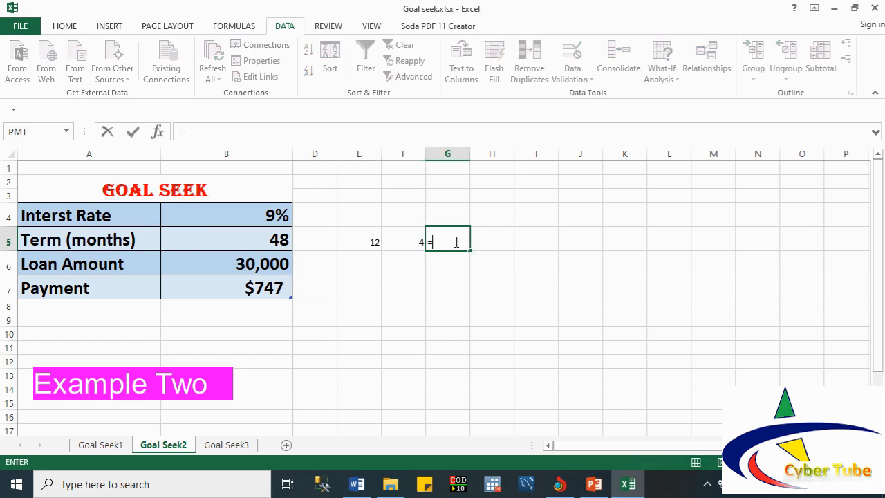
text(=)
click(375, 242)
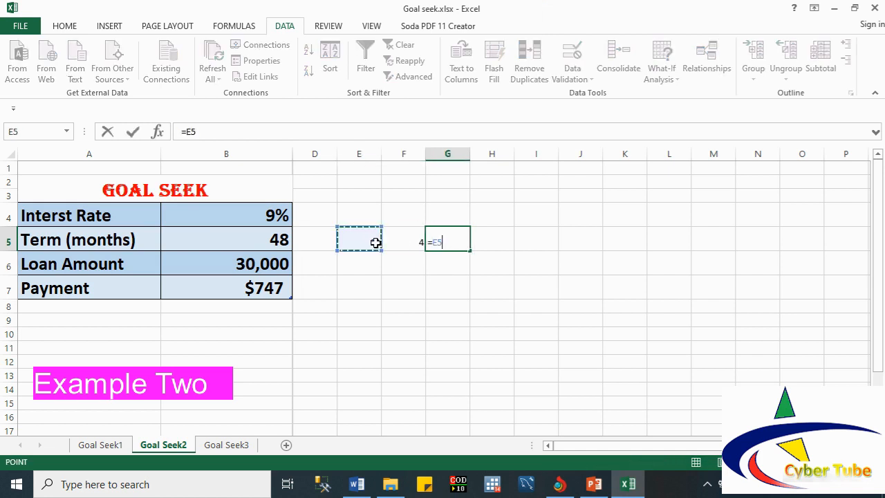
text(*)
click(406, 247)
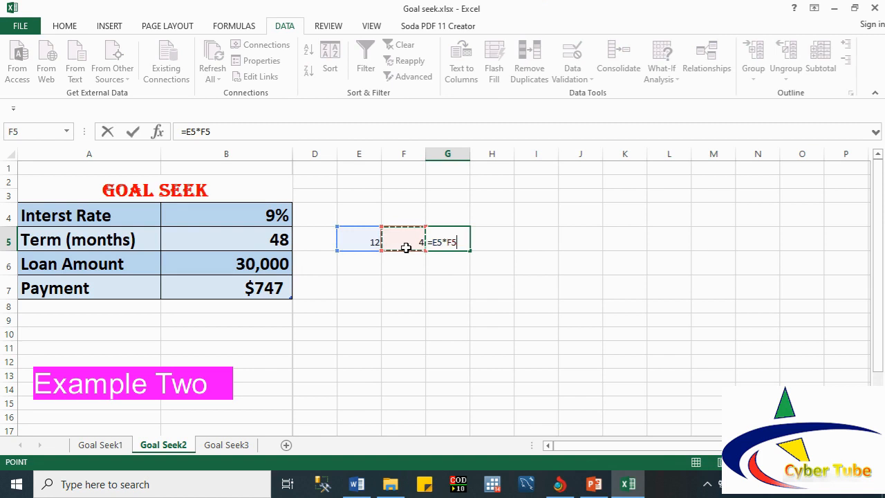
key(Return)
click(458, 240)
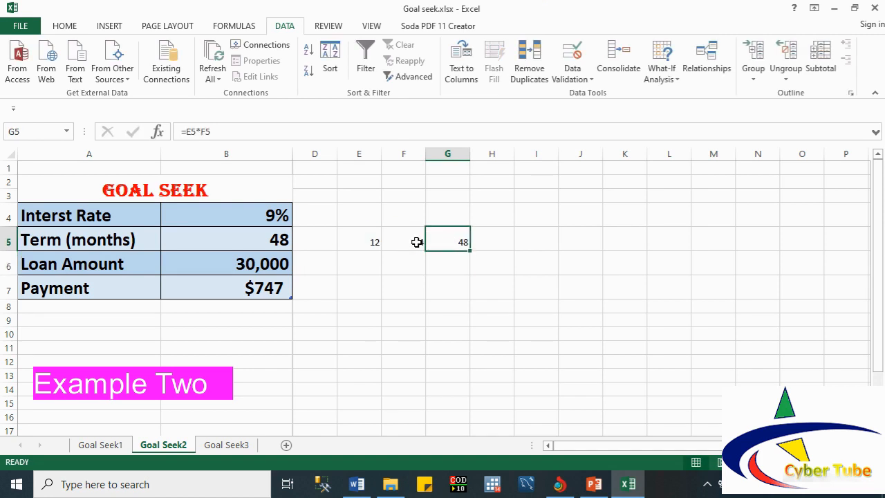
Review the trial term calculation and clear cells E5 to G5.
click(417, 242)
click(376, 242)
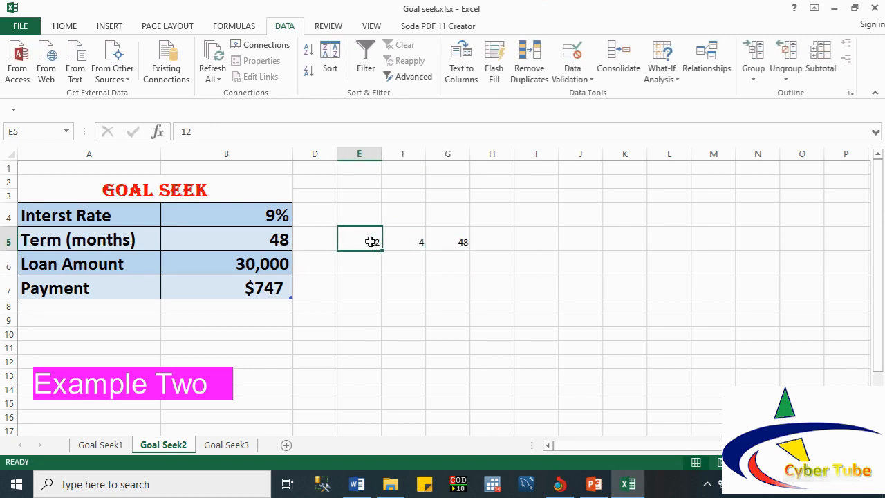
click(405, 239)
drag(345, 241, 452, 240)
key(Delete)
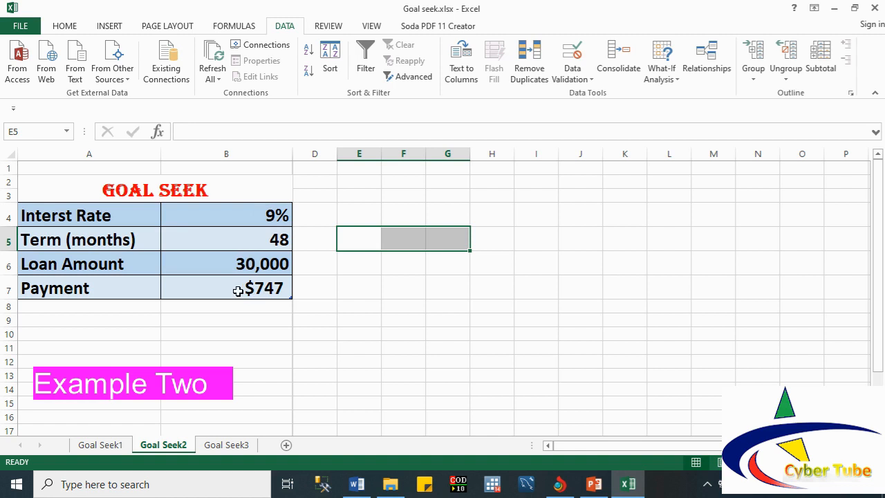
Inspect the Payment formula in B7 and enter the target payment 1000 in cell E7.
click(276, 288)
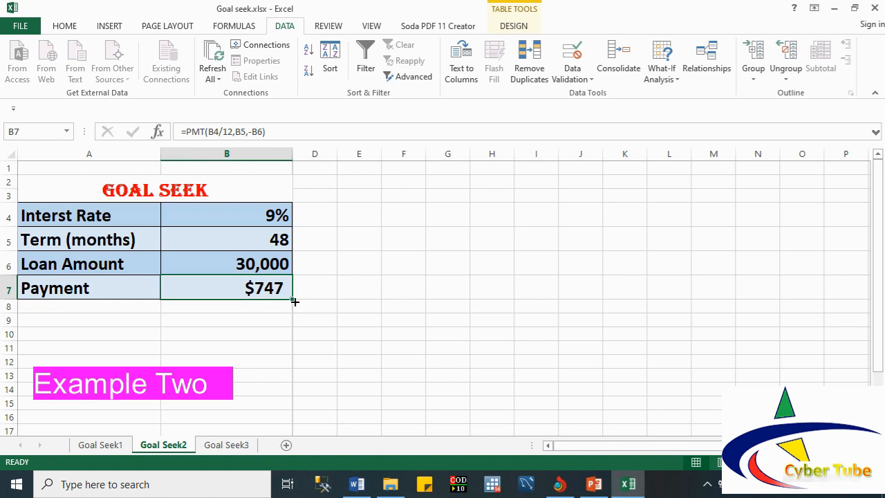
click(358, 292)
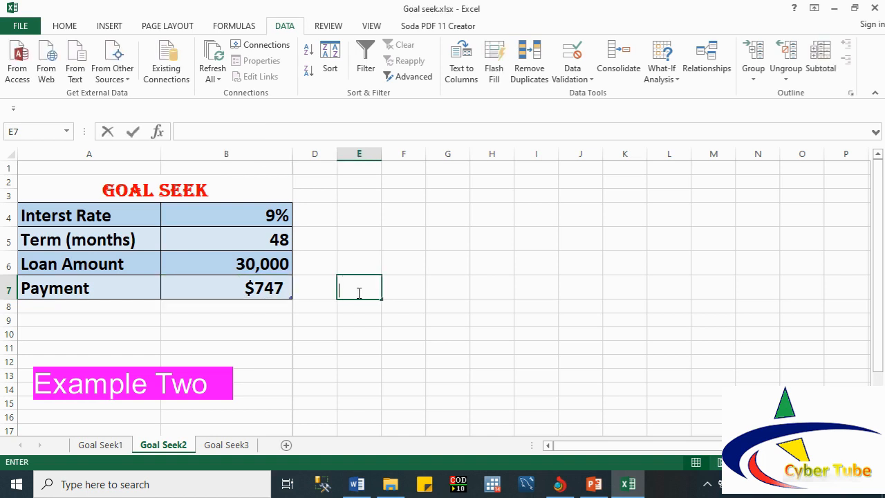
text(1000)
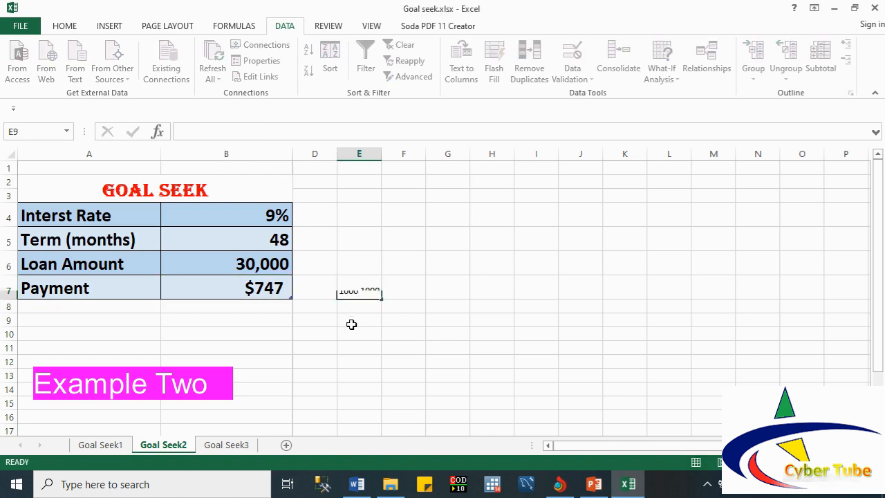
click(352, 323)
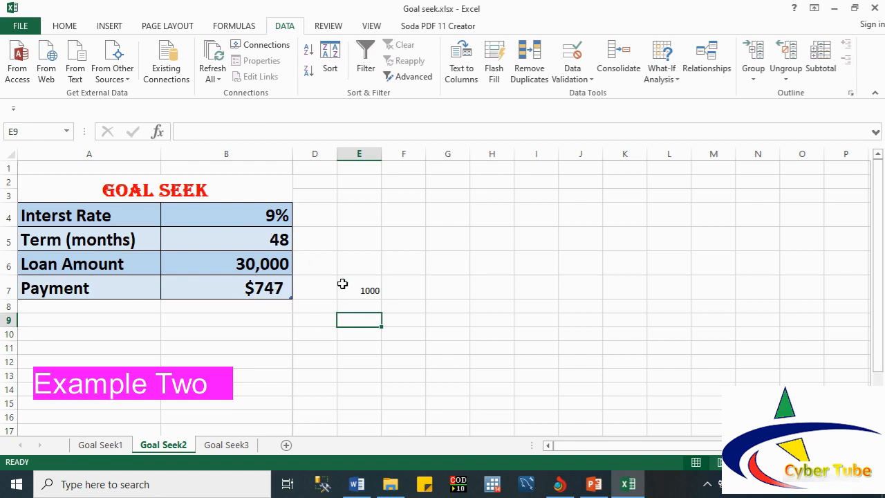
double_click(368, 291)
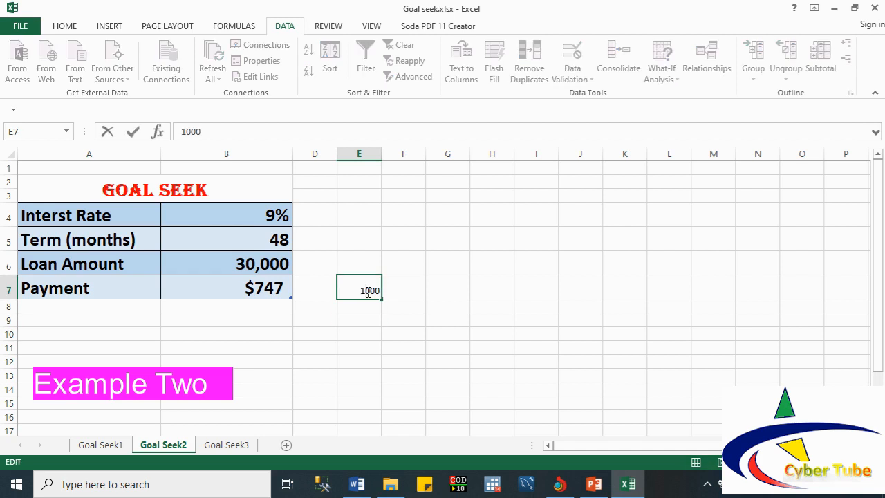
click(313, 317)
click(356, 288)
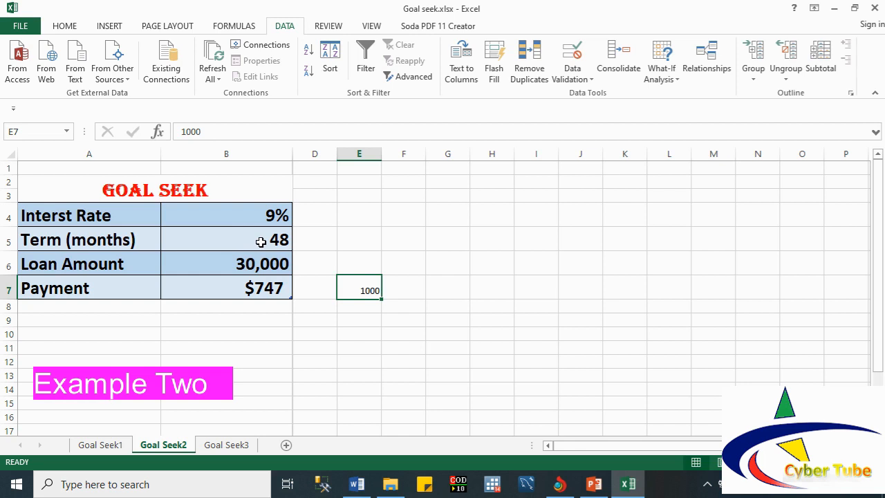
Mark the term and loan amount as unknowns by entering ? in cells E5 and E6.
click(372, 253)
click(364, 239)
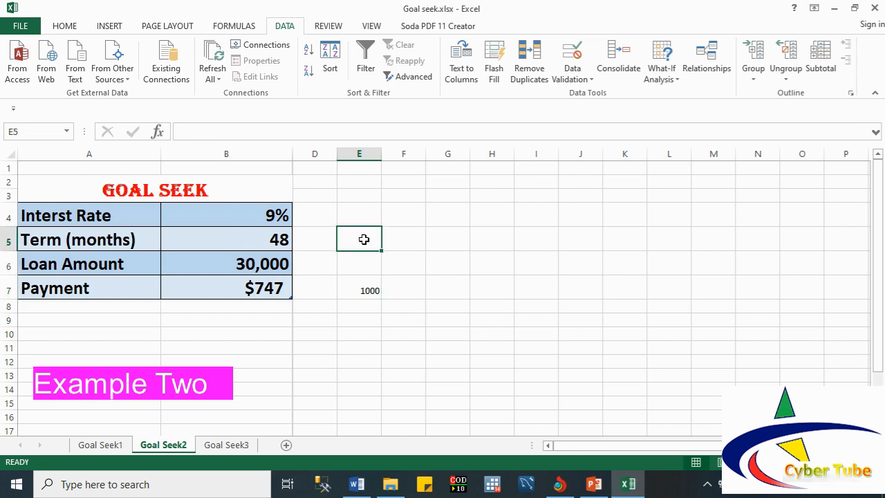
text(?)
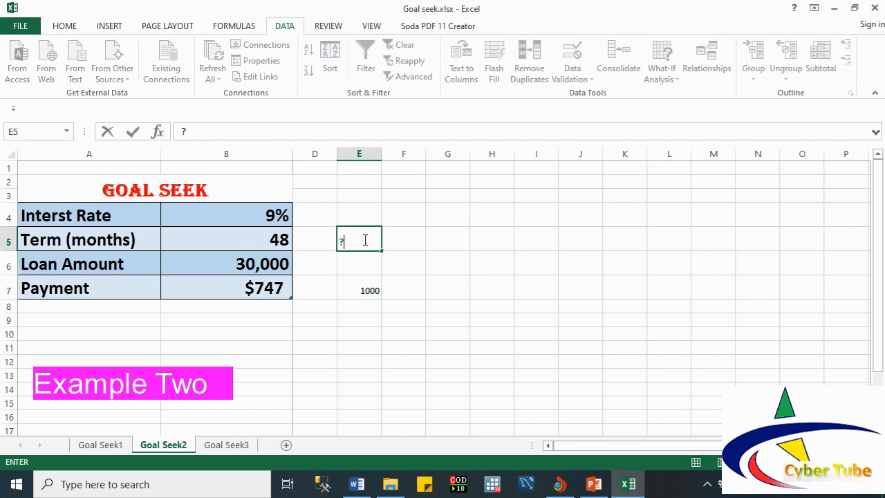
click(358, 320)
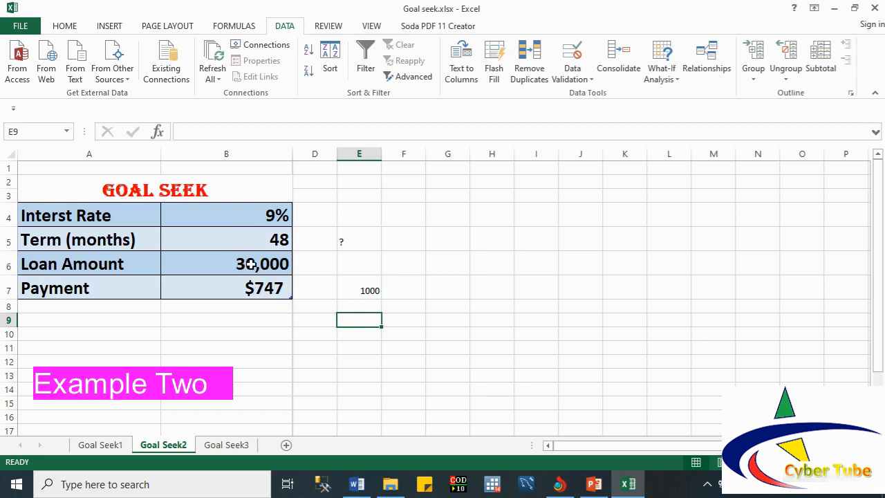
click(343, 264)
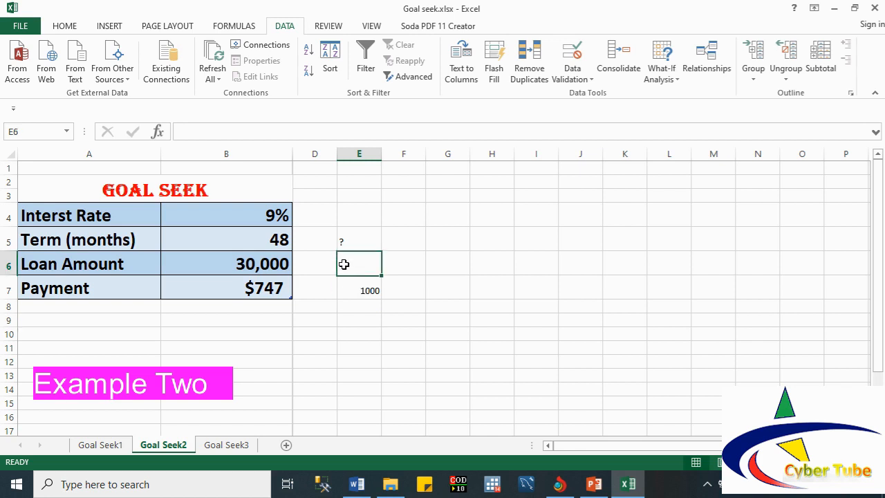
text(?)
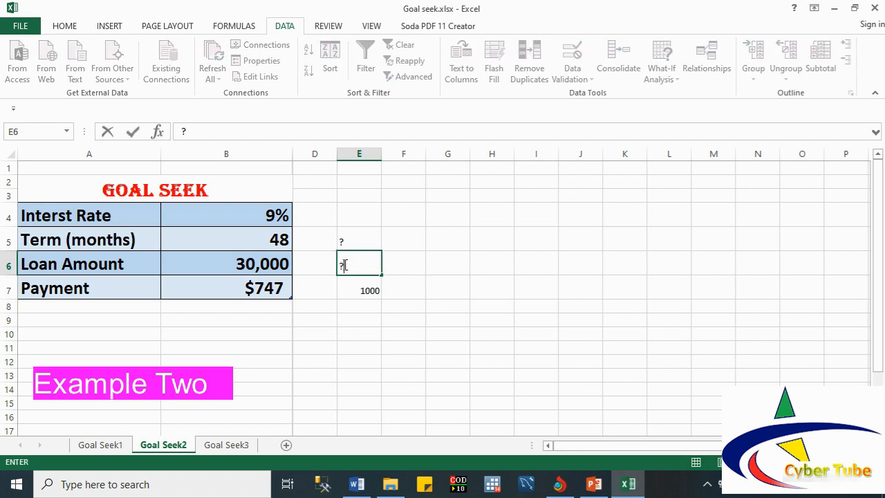
click(343, 301)
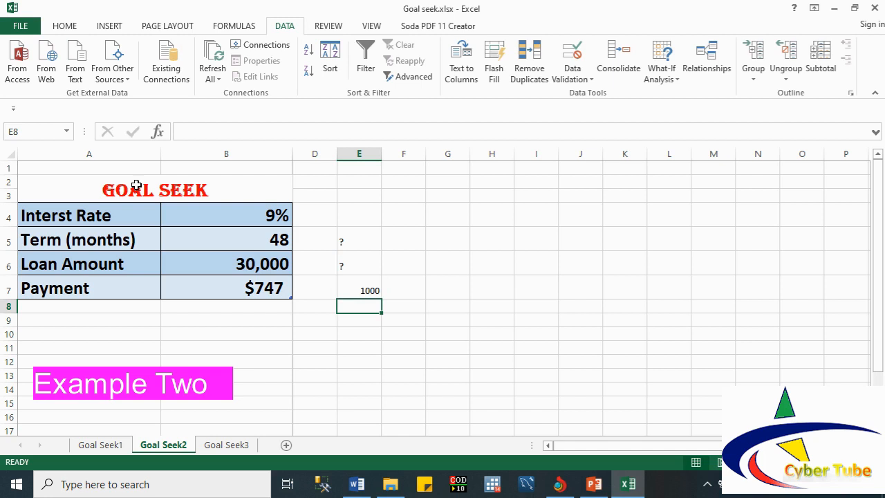
Clear the Payment formula from cell B7.
click(274, 309)
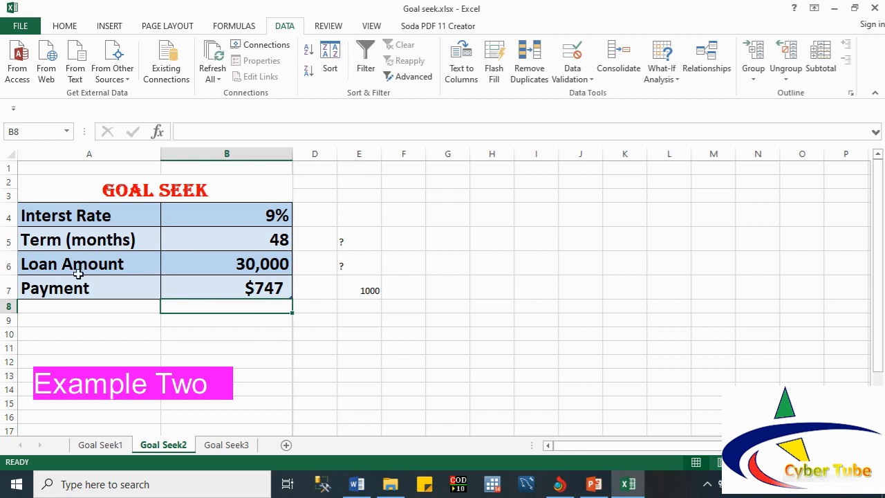
click(193, 284)
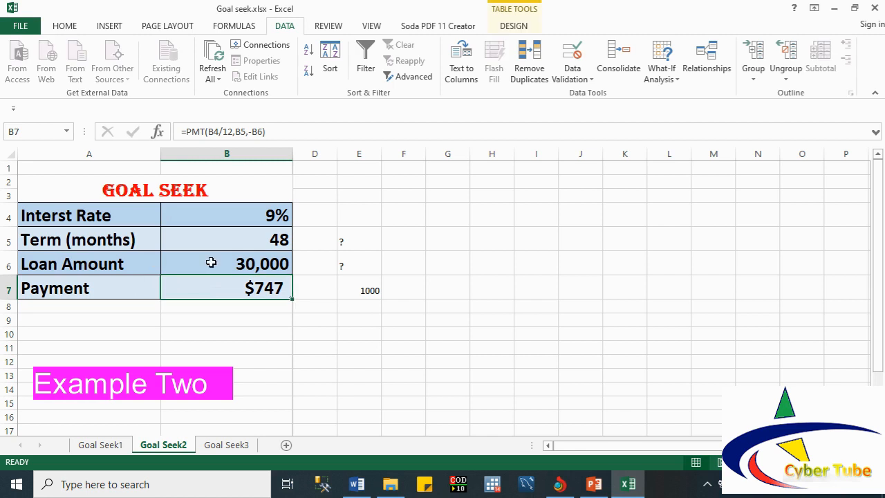
key(Delete)
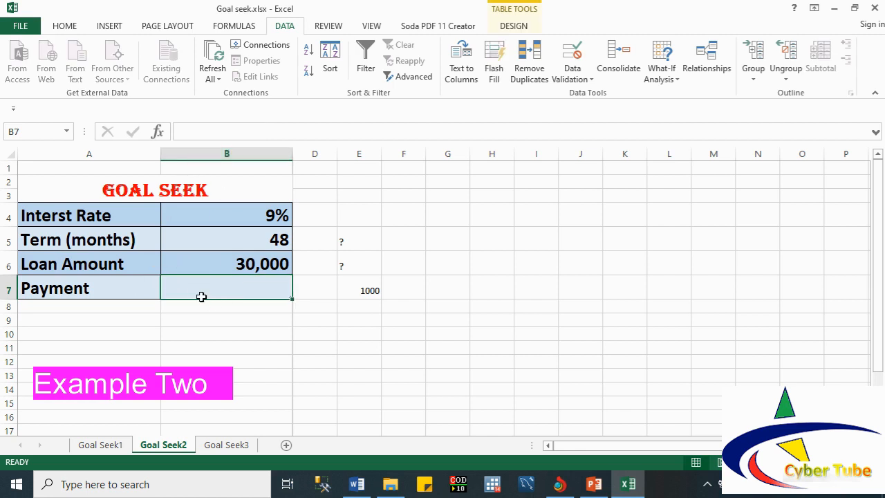
text(=)
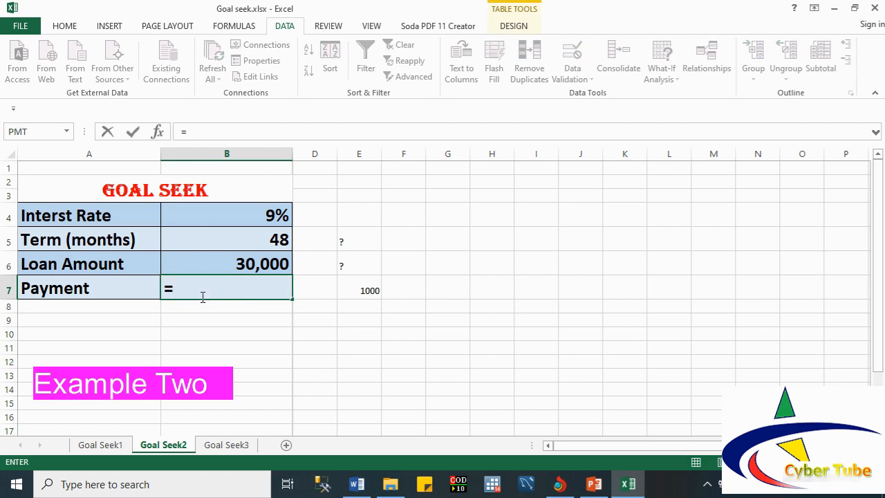
text(pm)
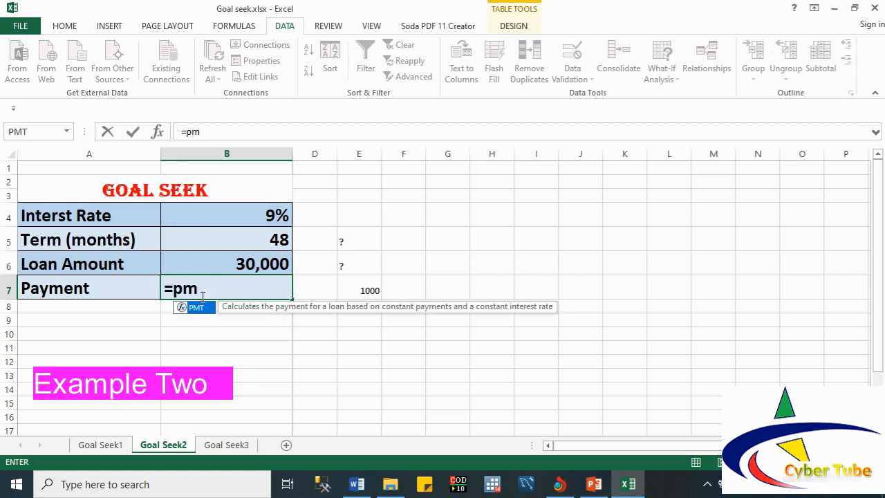
text(t)
key(BackSpace)
key(BackSpace)
key(BackSpace)
key(BackSpace)
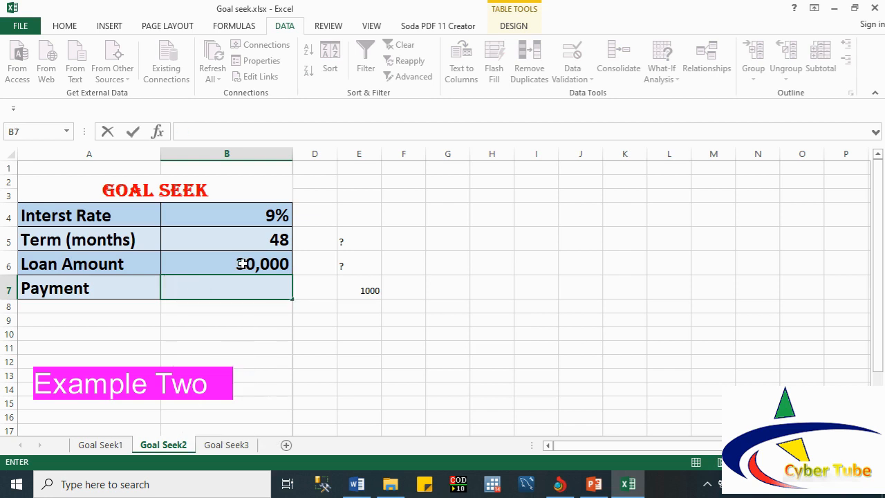
Insert the PMT function in Payment cell B7 and set its Rate argument to B4/12.
click(158, 132)
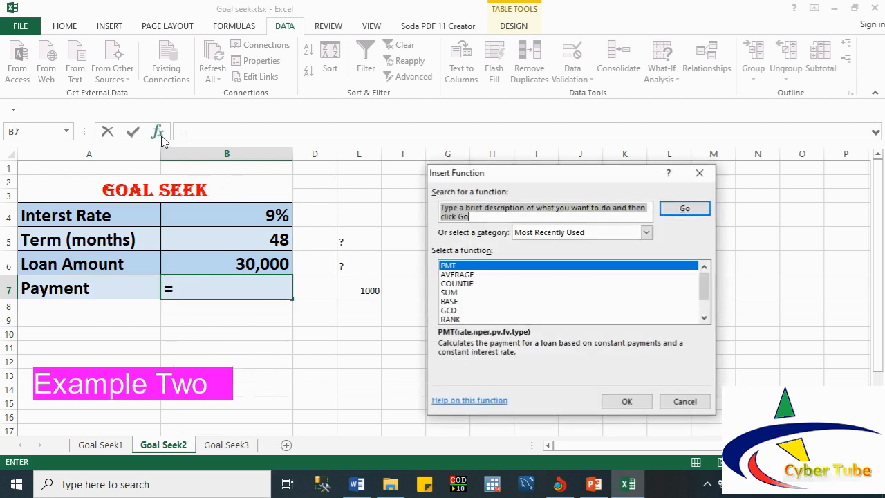
click(452, 268)
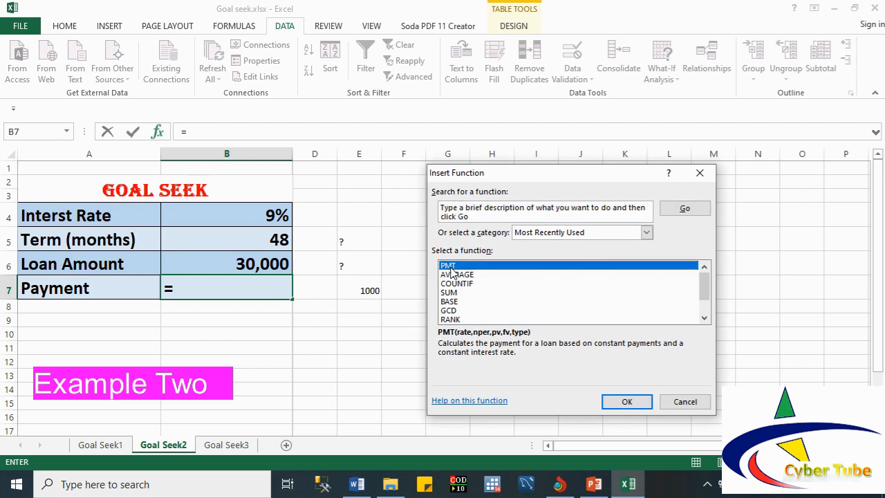
double_click(452, 270)
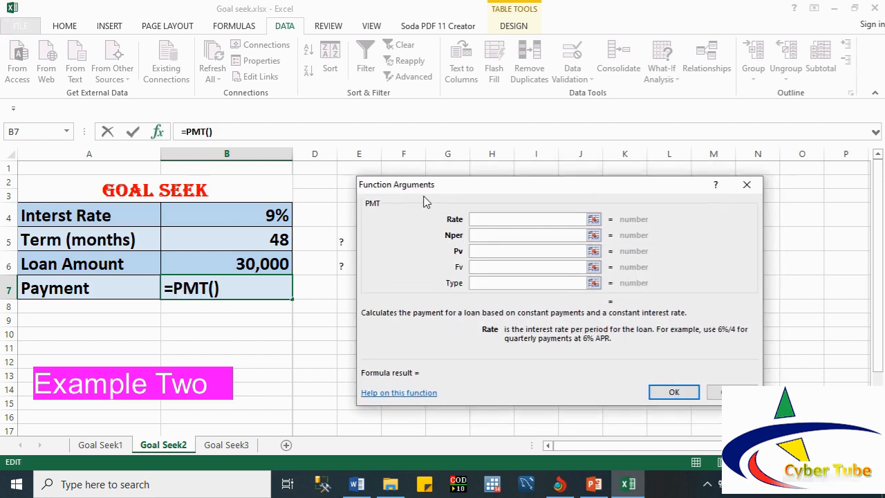
click(263, 217)
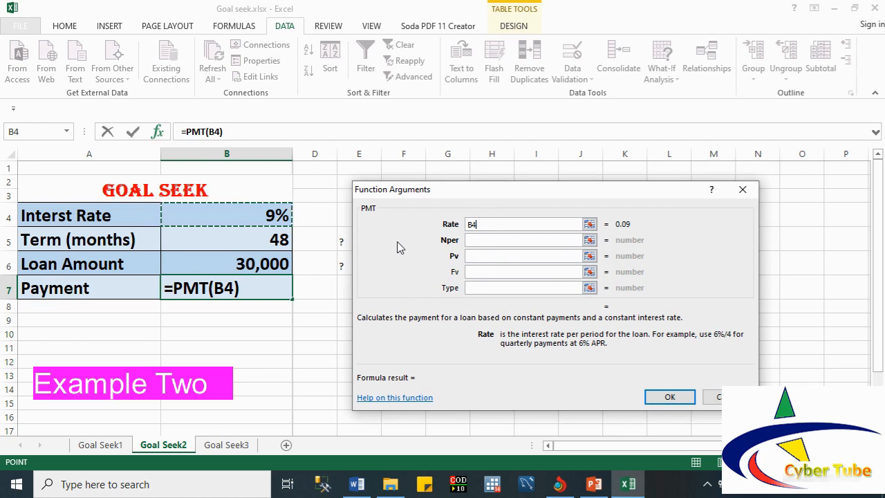
text(/12)
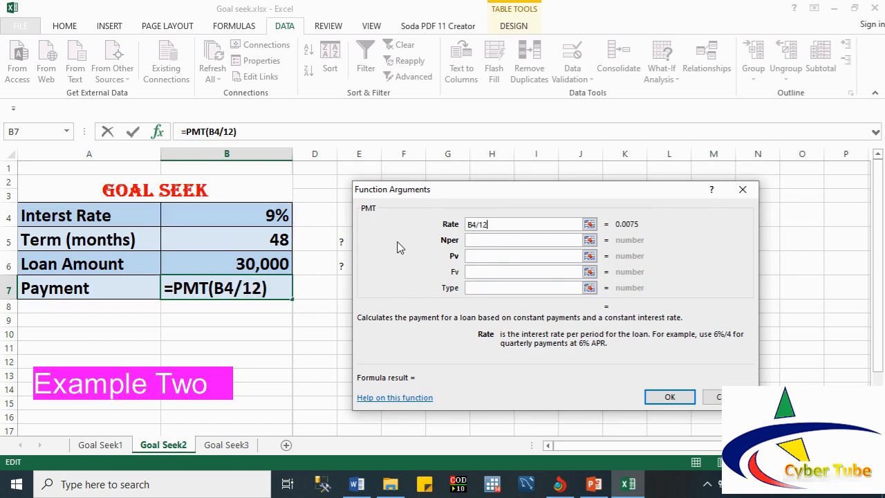
Complete the PMT formula in B7 with Nper set to B5 and Pv set to -B6.
click(478, 242)
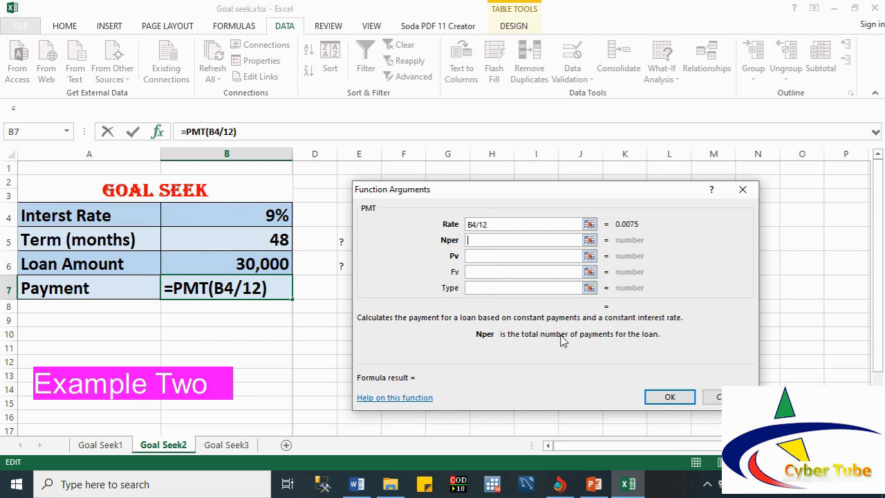
click(263, 240)
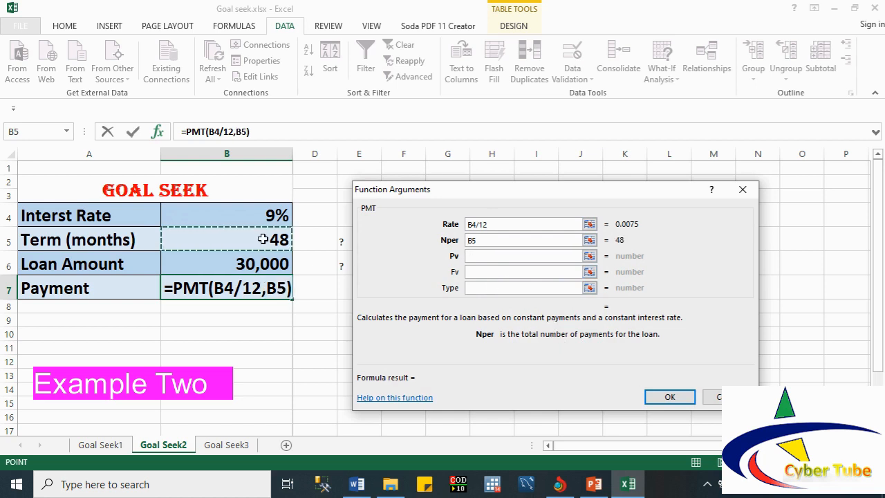
click(475, 256)
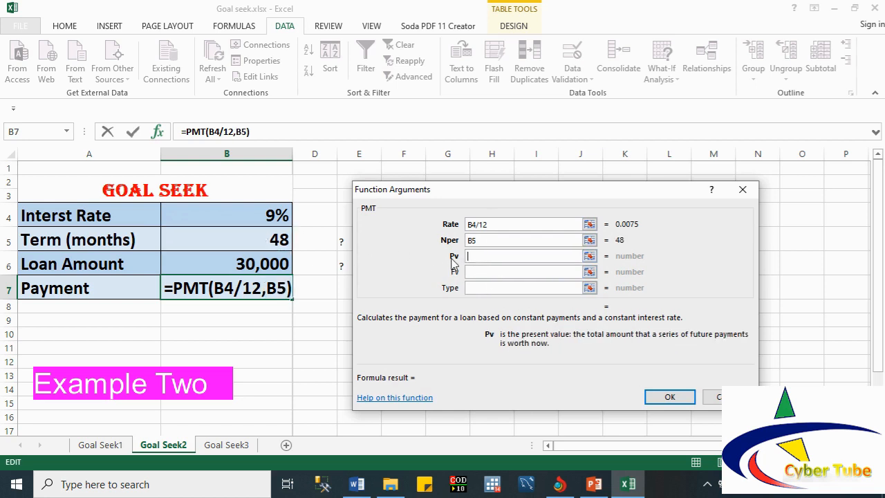
click(253, 265)
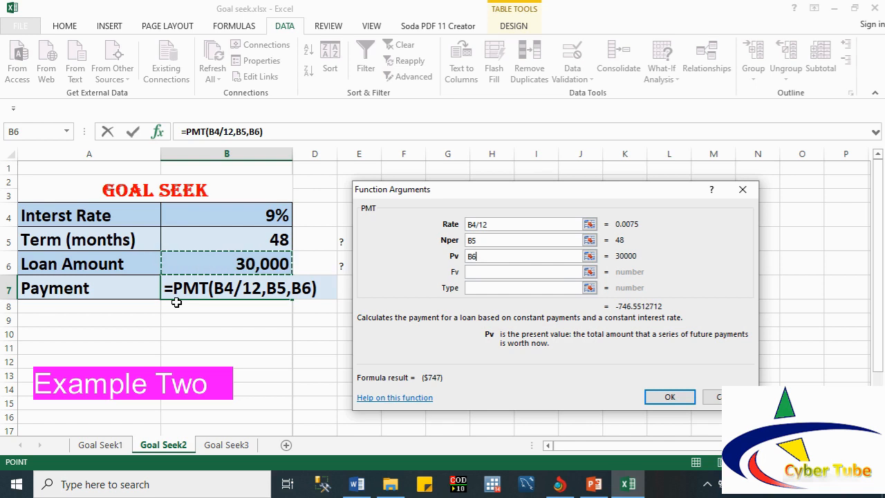
click(470, 255)
text(-)
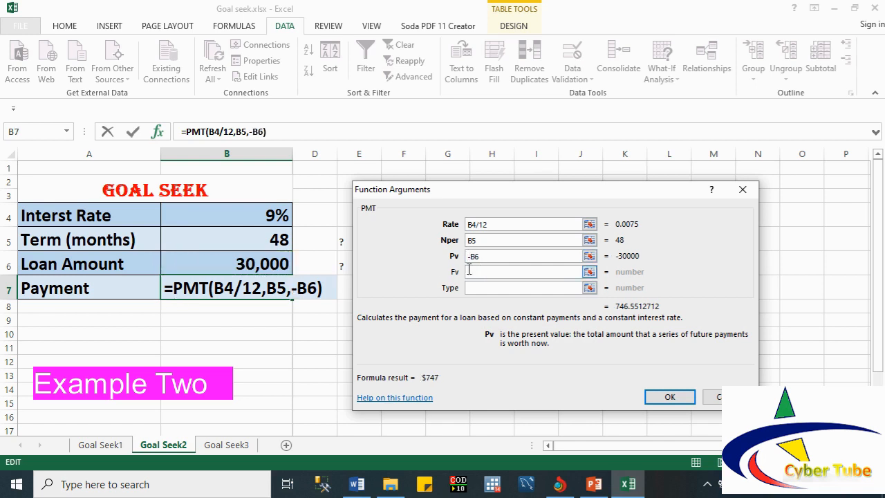
click(668, 396)
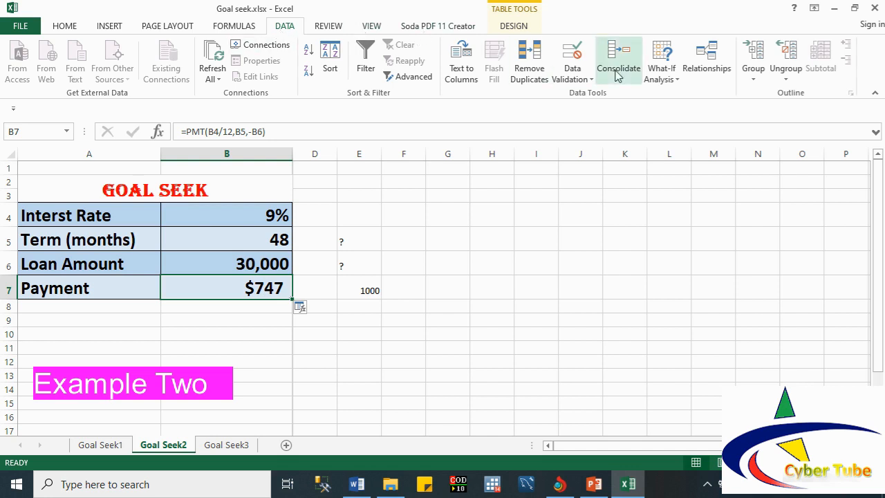
Try Goal Seek on Payment cell B7 with target value 1000 by changing the term in B5, and discard the result.
click(661, 75)
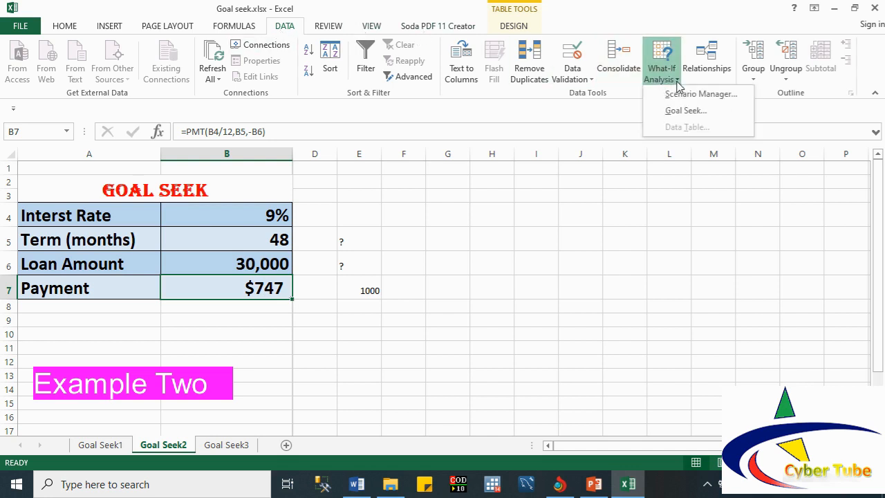
click(686, 110)
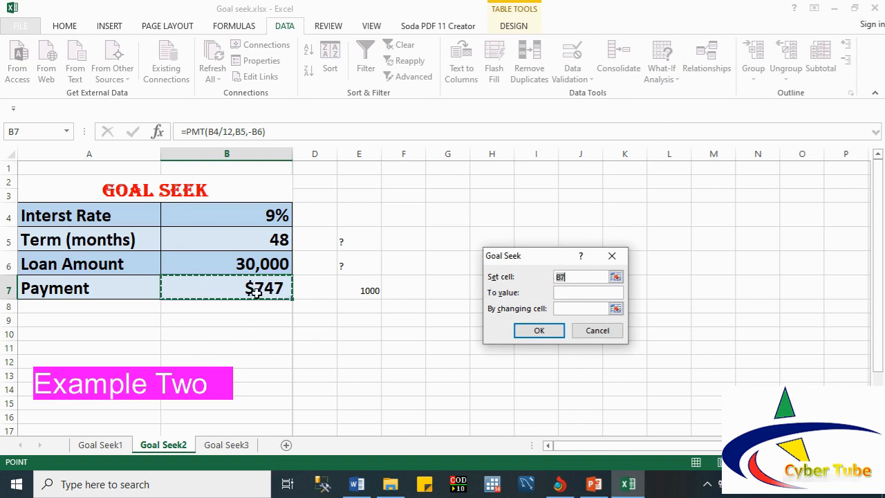
click(565, 293)
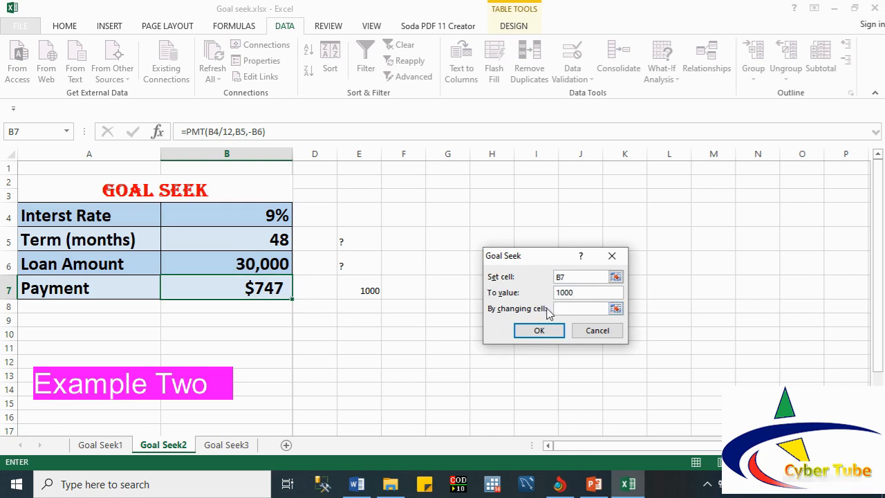
click(260, 238)
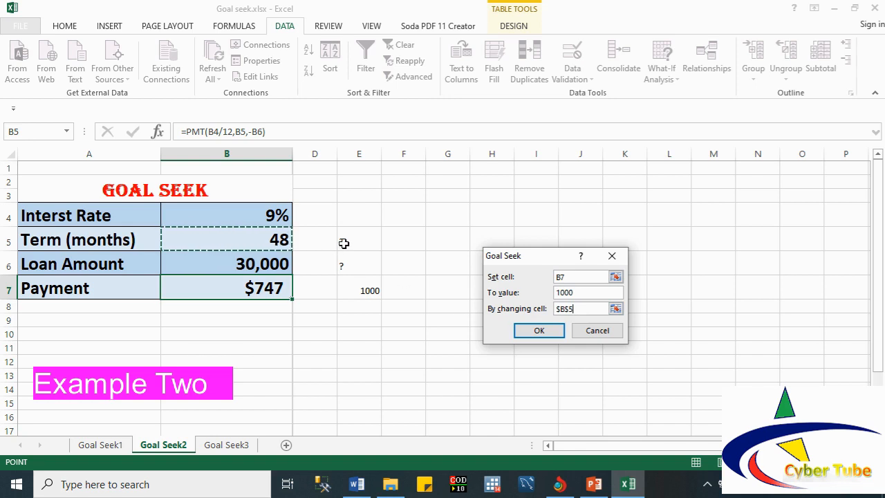
click(546, 331)
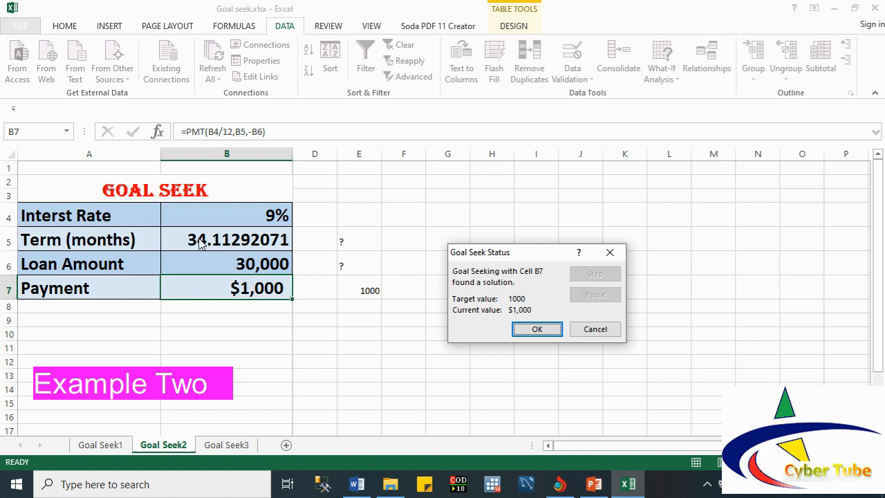
click(593, 331)
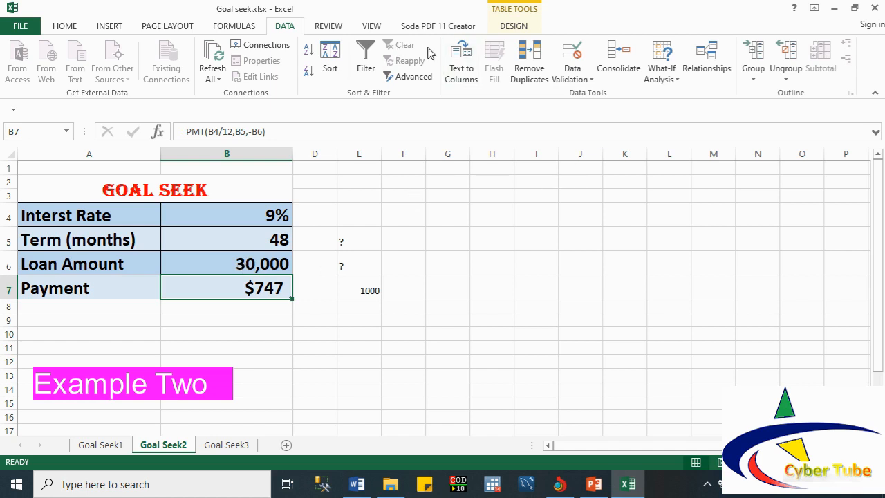
Run Goal Seek on Payment cell B7 with target value 1000 by changing the loan amount in B6.
click(674, 79)
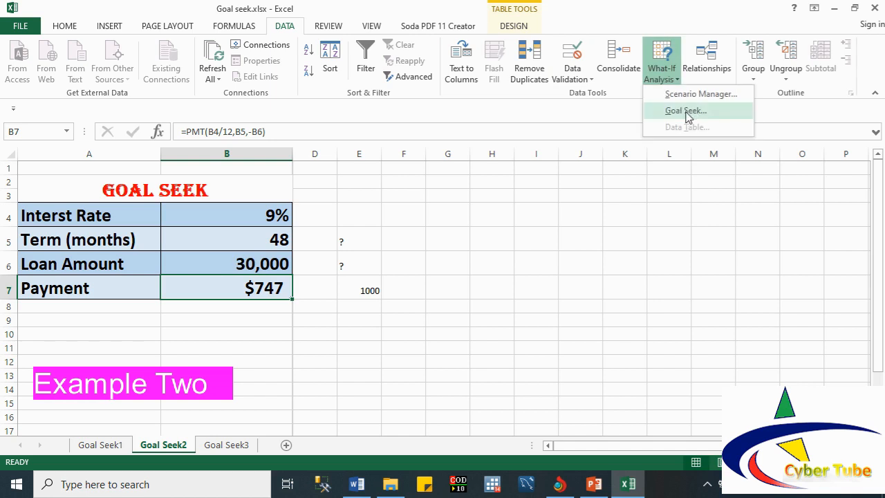
click(686, 112)
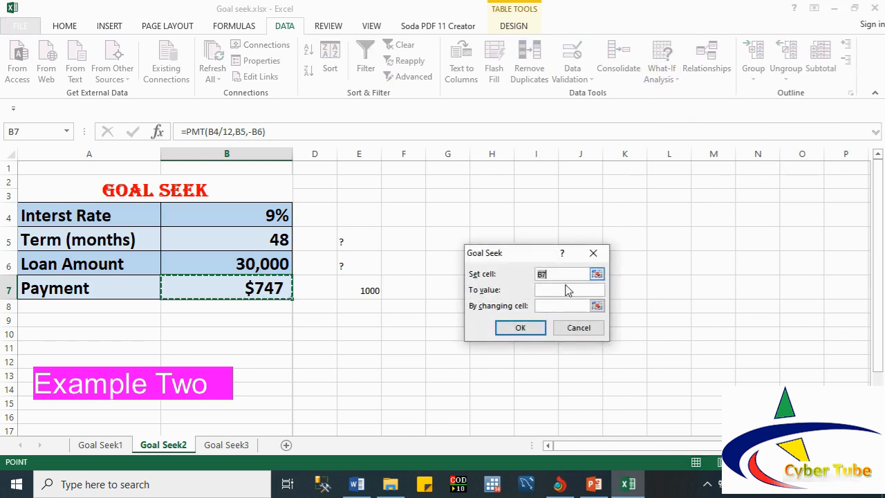
click(239, 286)
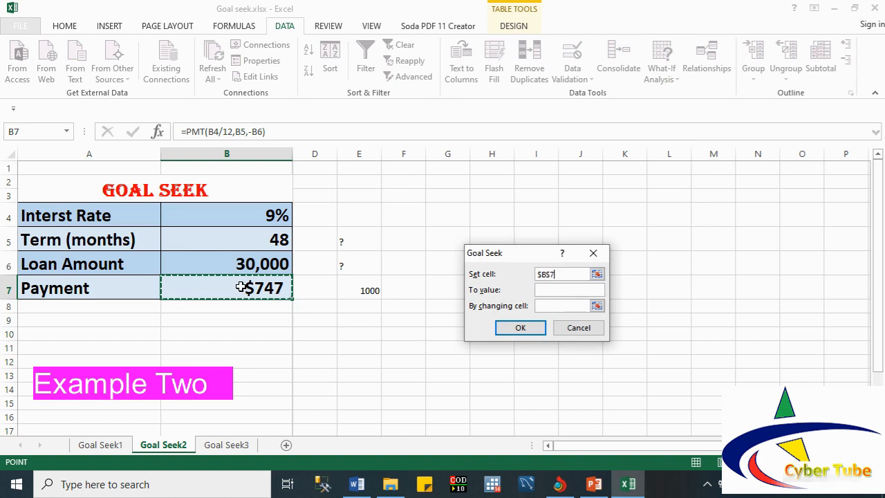
click(550, 290)
text(1000)
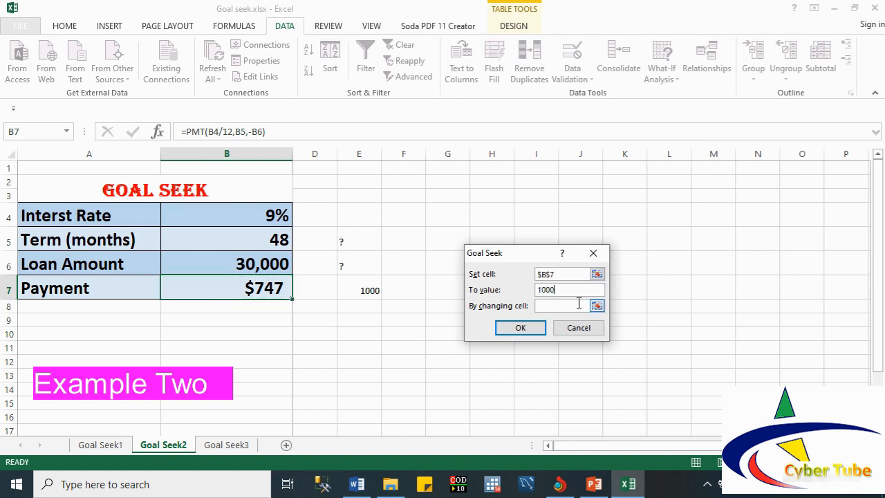
click(560, 306)
click(239, 265)
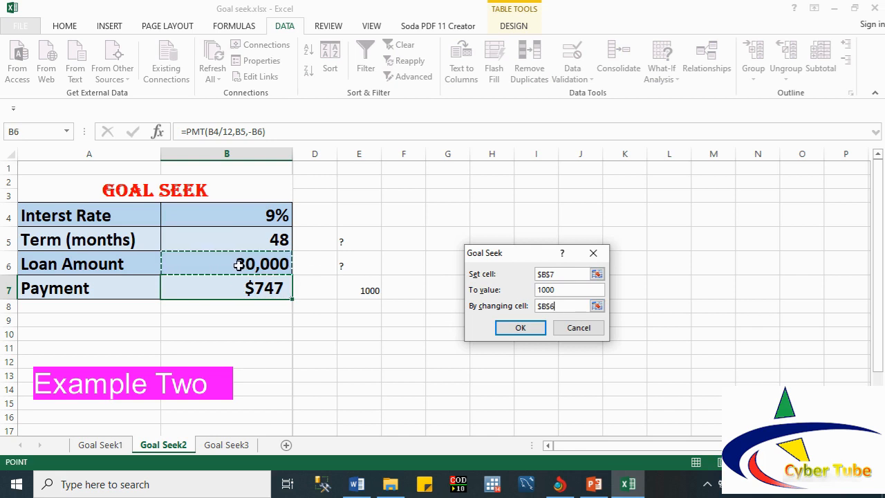
click(523, 327)
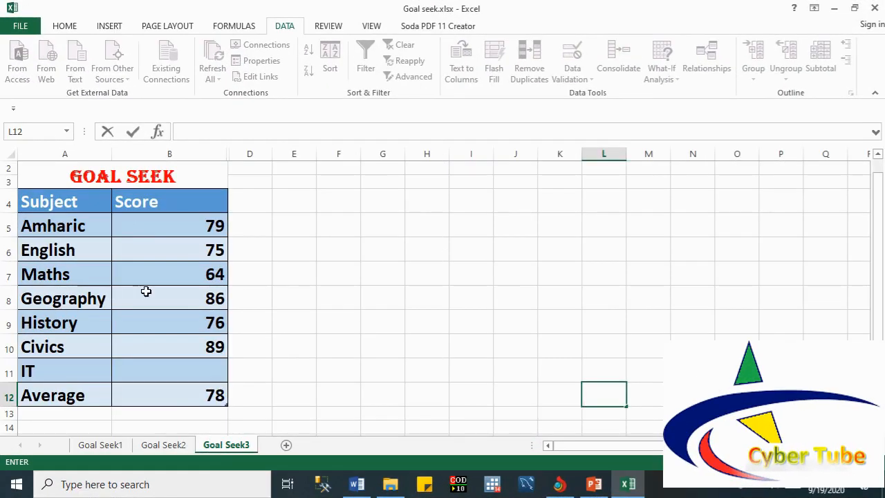
On the score sheet, enter the target average 80 in E12 and mark the IT score as unknown with ? in E11.
click(45, 201)
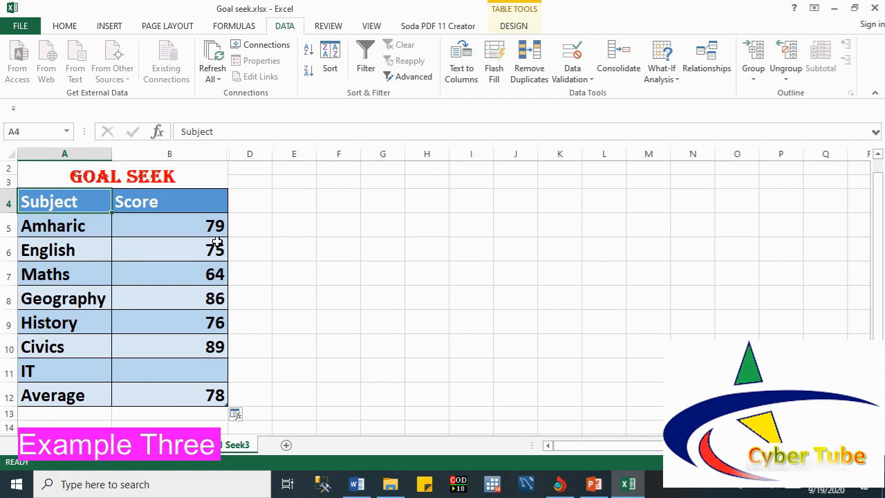
click(295, 396)
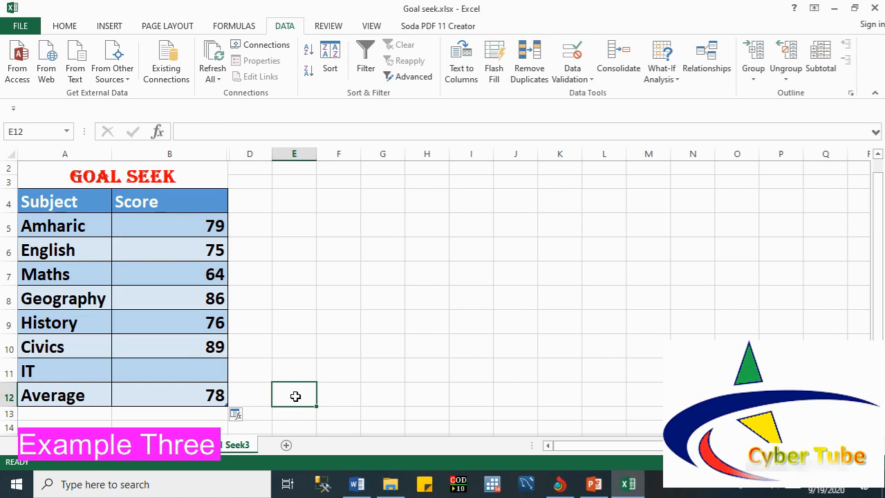
text(80)
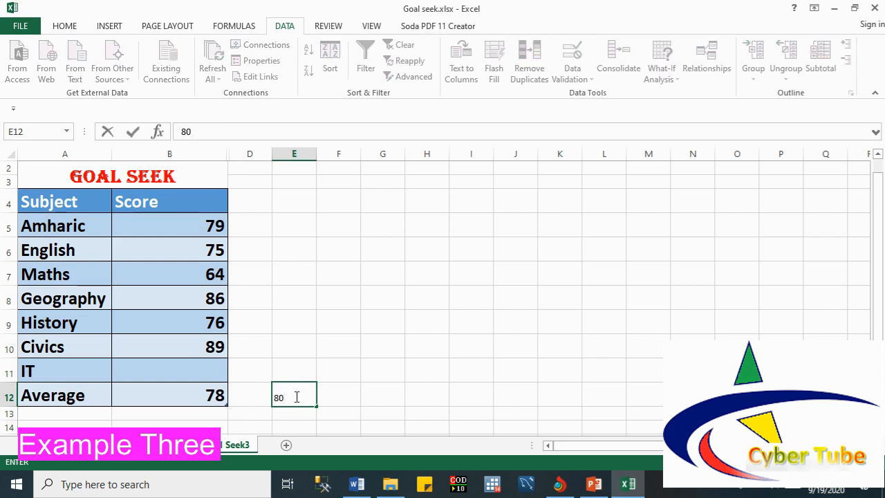
click(320, 393)
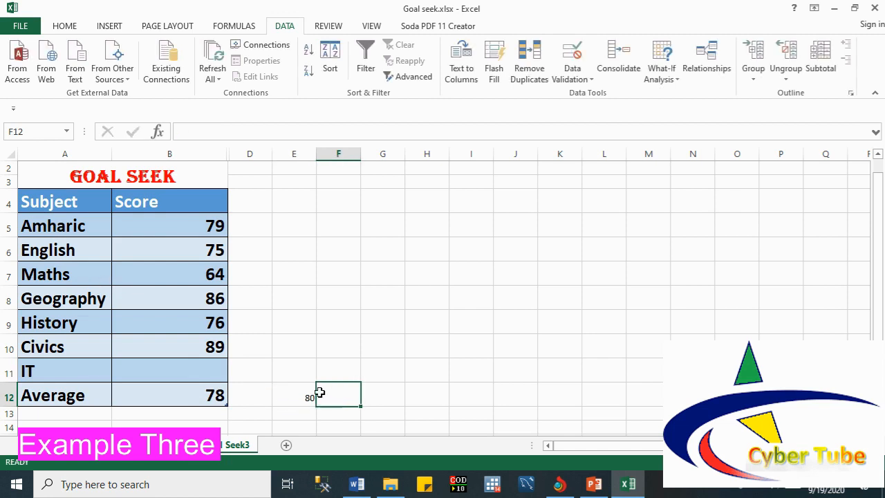
click(296, 369)
text(?)
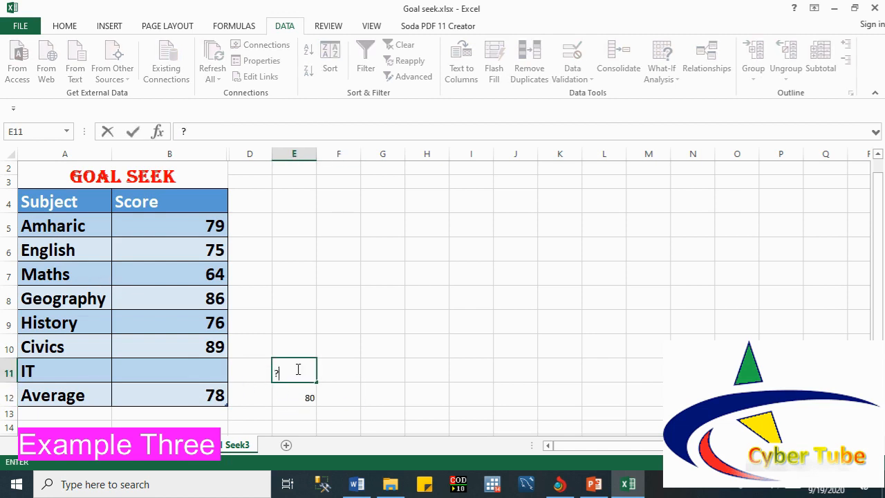
click(253, 369)
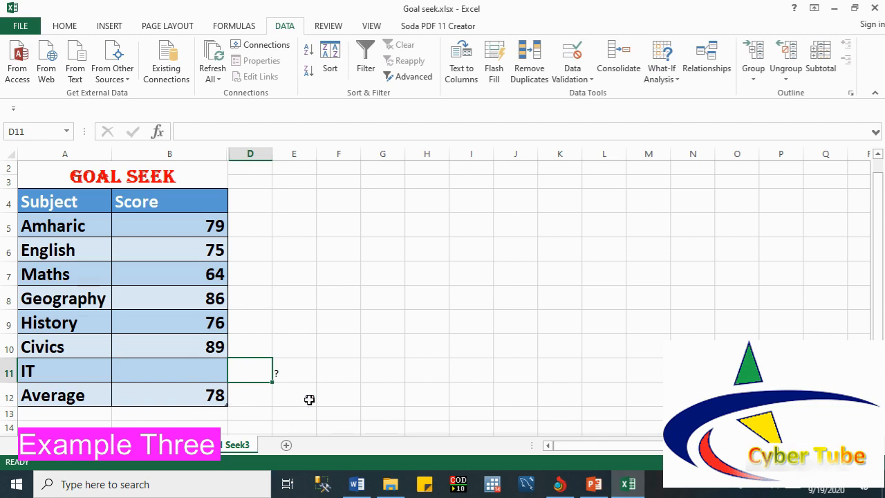
click(309, 399)
click(209, 395)
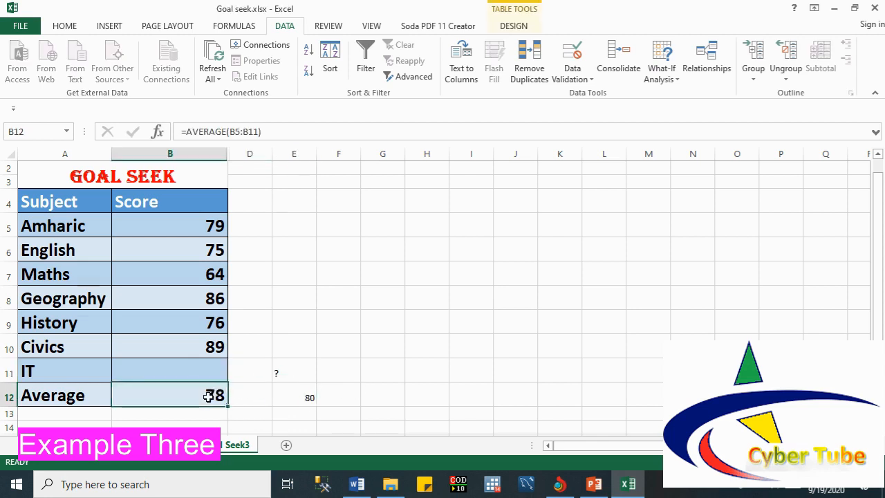
text(=)
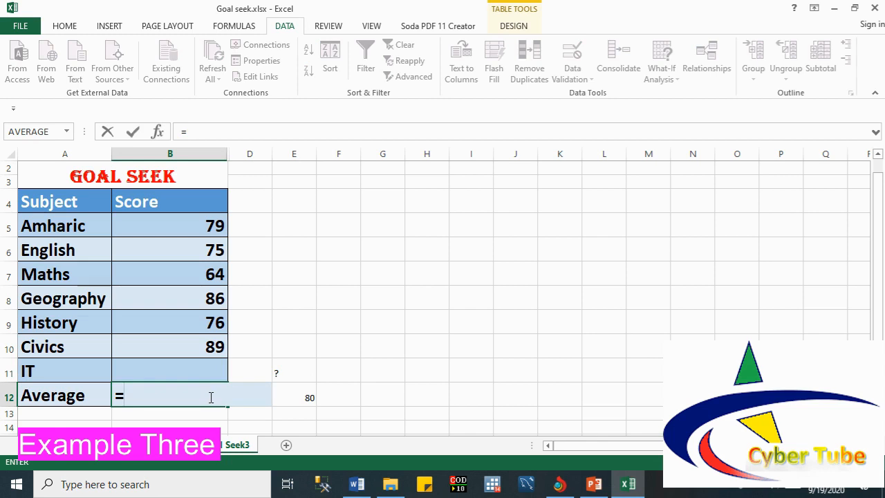
text(av)
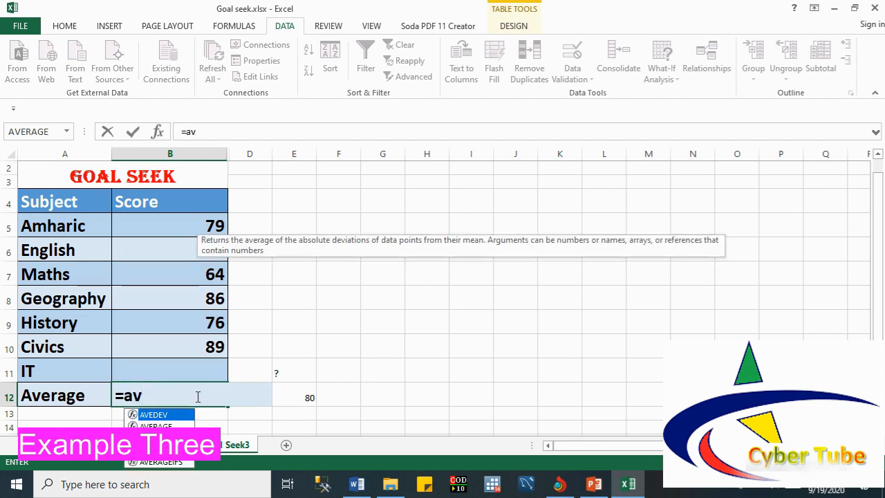
key(Down)
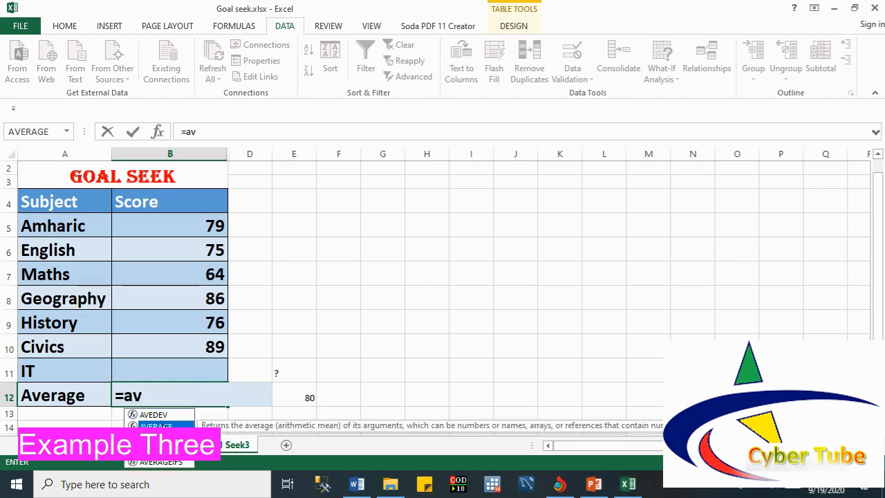
double_click(162, 424)
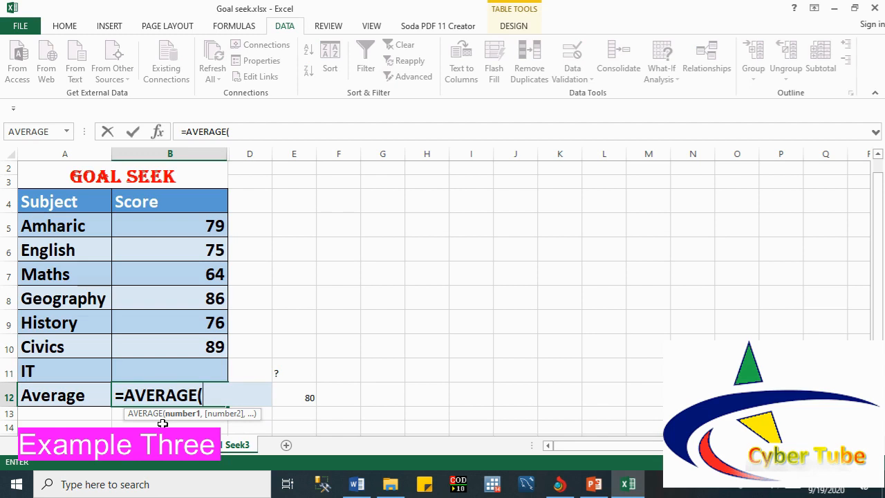
key(BackSpace)
key(BackSpace)
key(BackSpace)
key(BackSpace)
key(BackSpace)
key(BackSpace)
key(BackSpace)
key(BackSpace)
key(BackSpace)
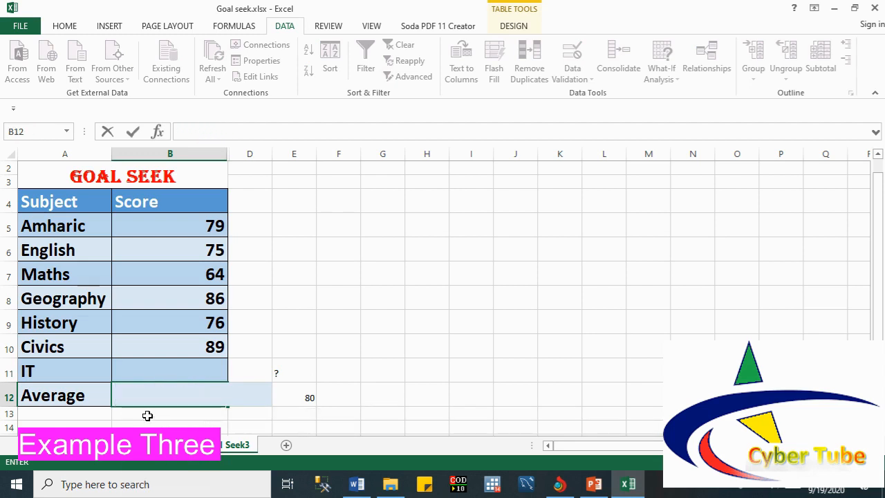
Insert the AVERAGE function in the Average cell B12 with Number1 set to the scores in B5:B11.
click(354, 403)
click(216, 401)
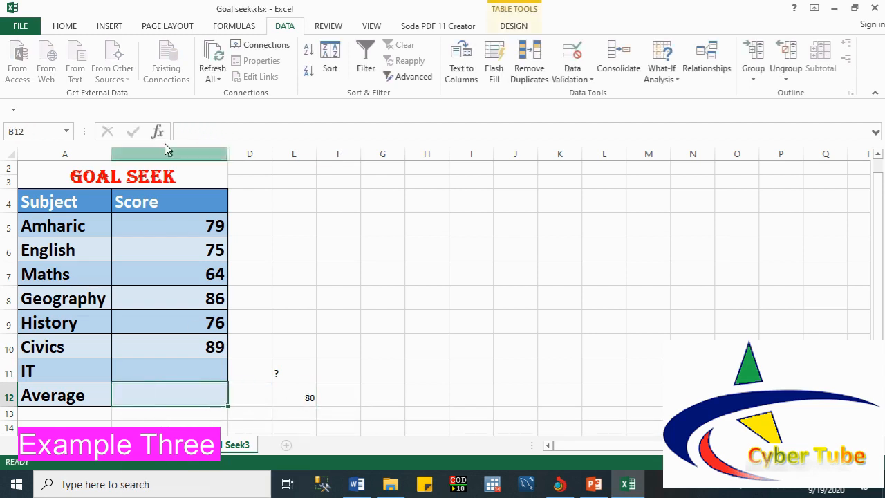
click(158, 132)
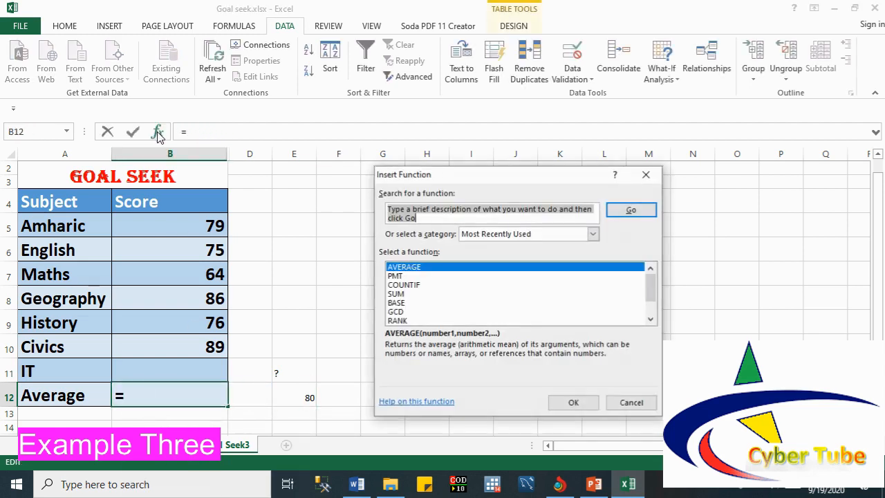
click(408, 268)
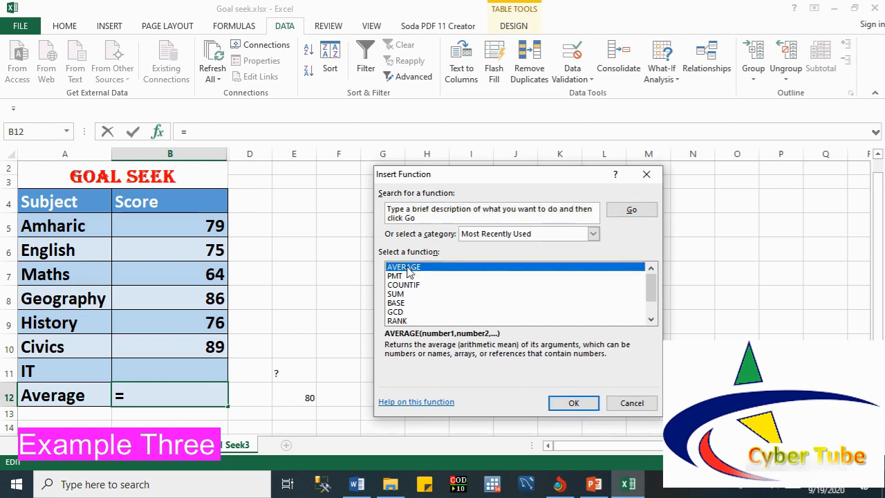
click(573, 403)
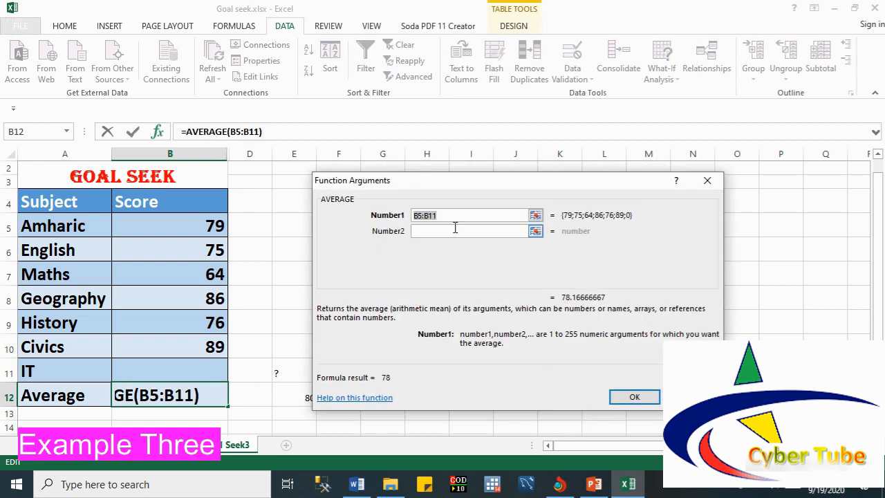
drag(196, 229, 191, 366)
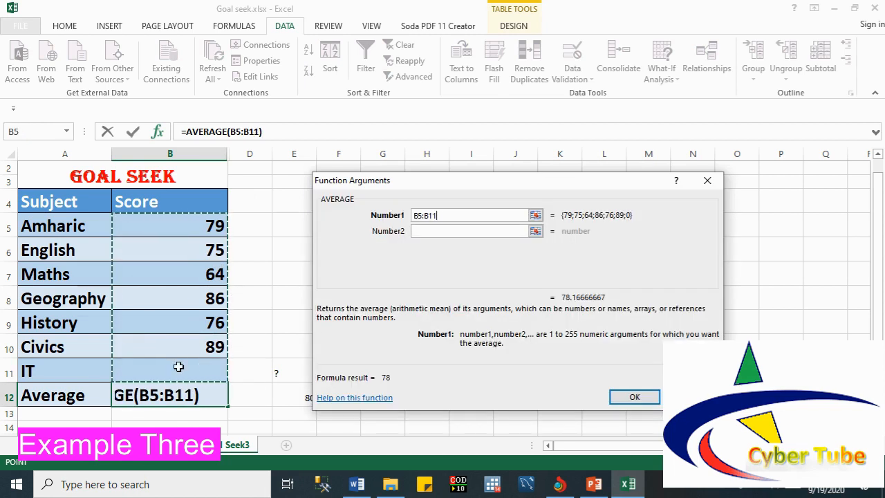
click(633, 397)
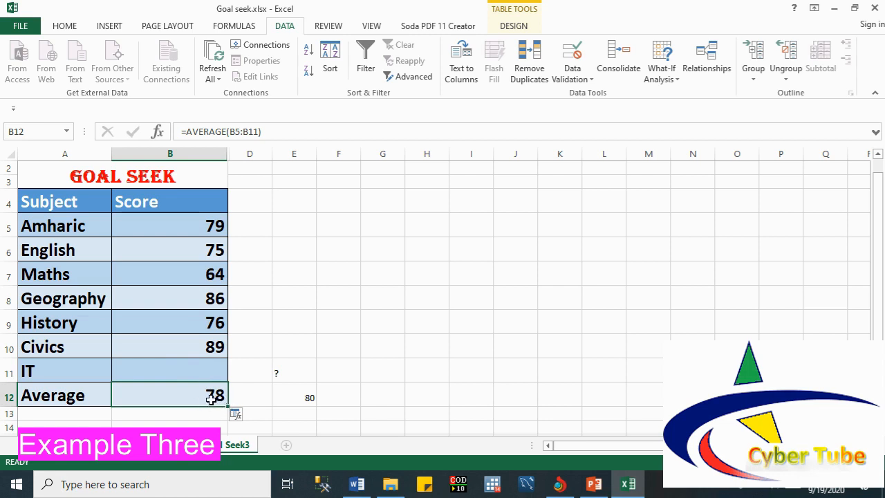
Run Goal Seek on Average cell B12 with target value 80 by changing the IT score in B11.
click(294, 397)
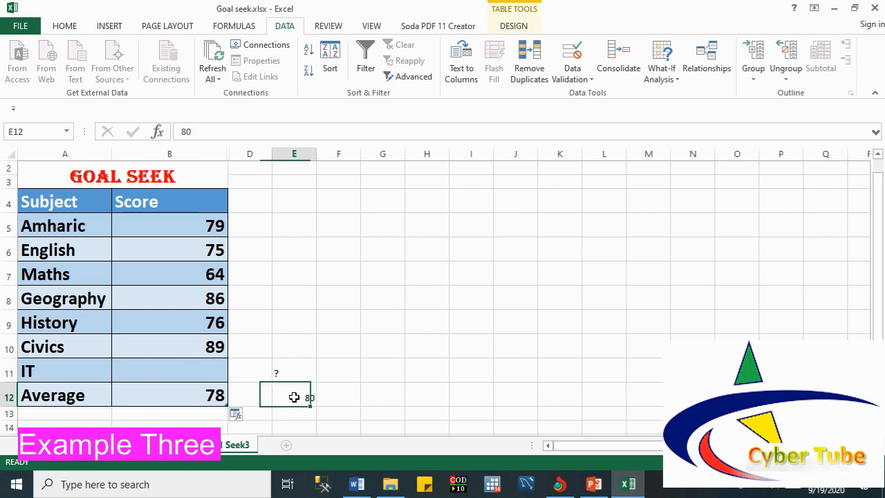
click(205, 393)
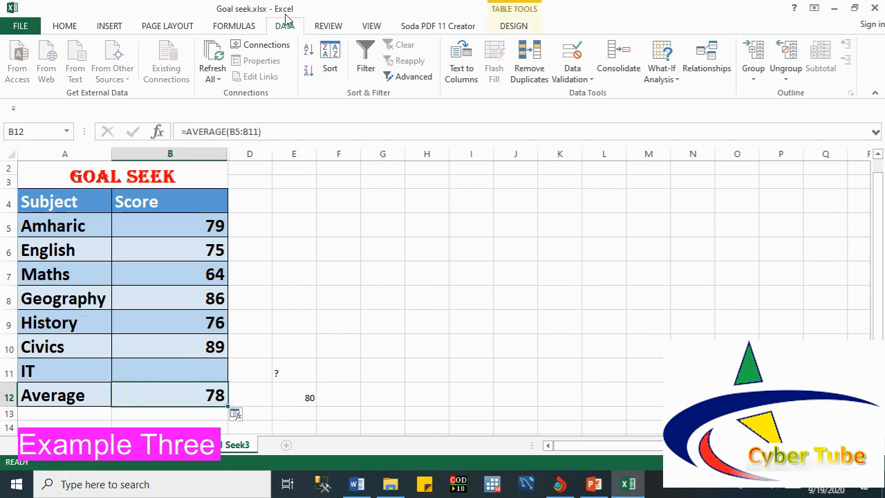
click(680, 84)
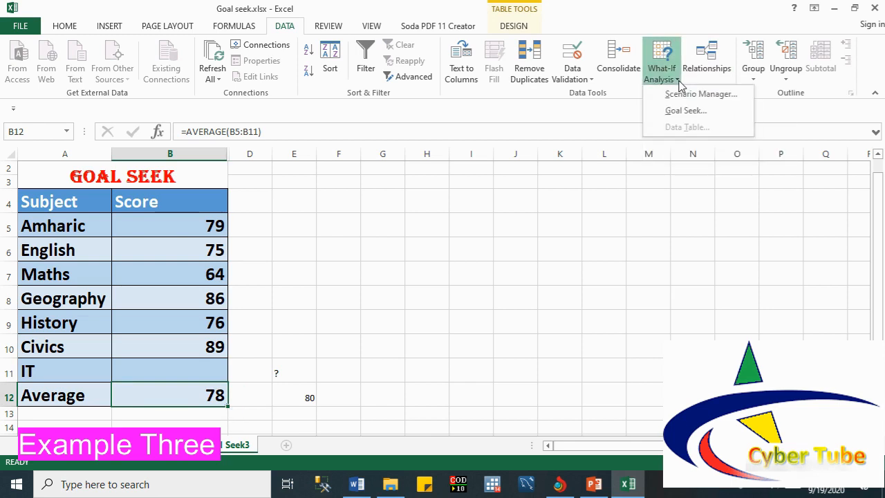
click(687, 114)
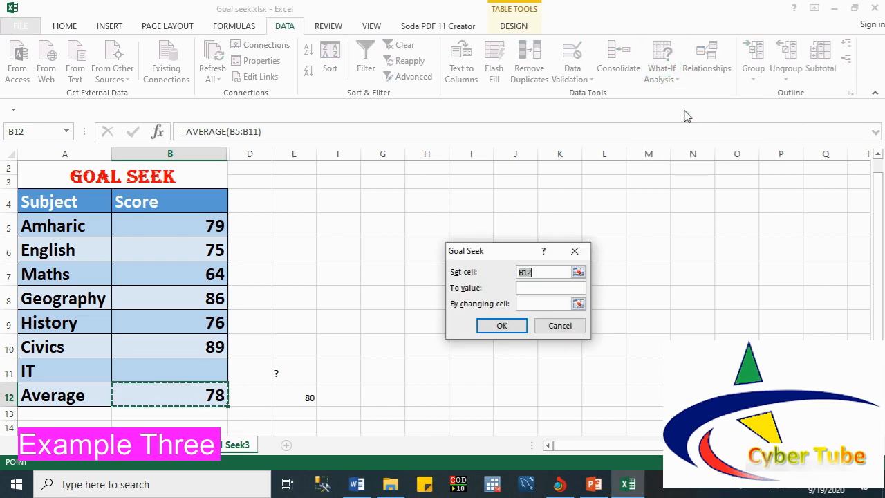
drag(506, 251, 386, 267)
click(410, 263)
click(184, 395)
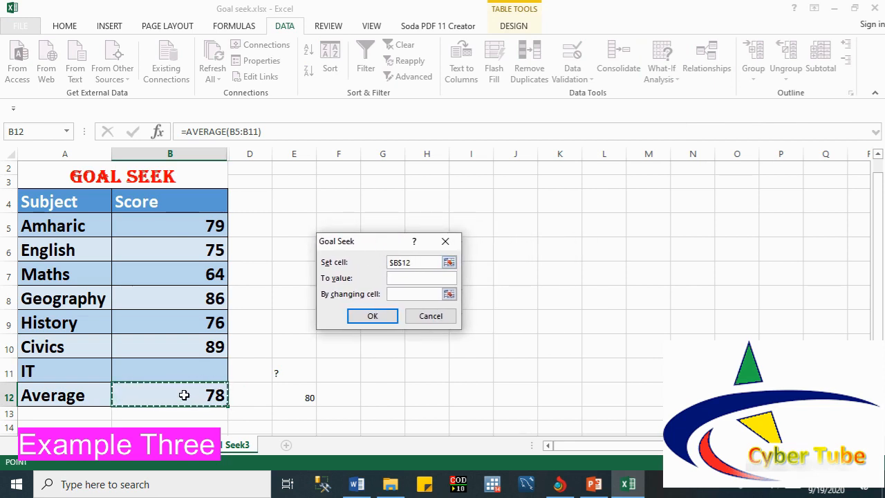
click(398, 280)
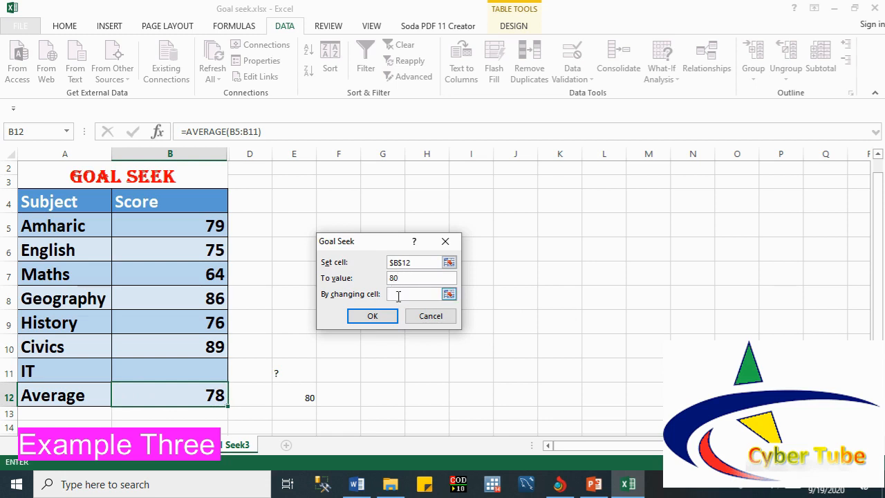
click(398, 296)
click(178, 371)
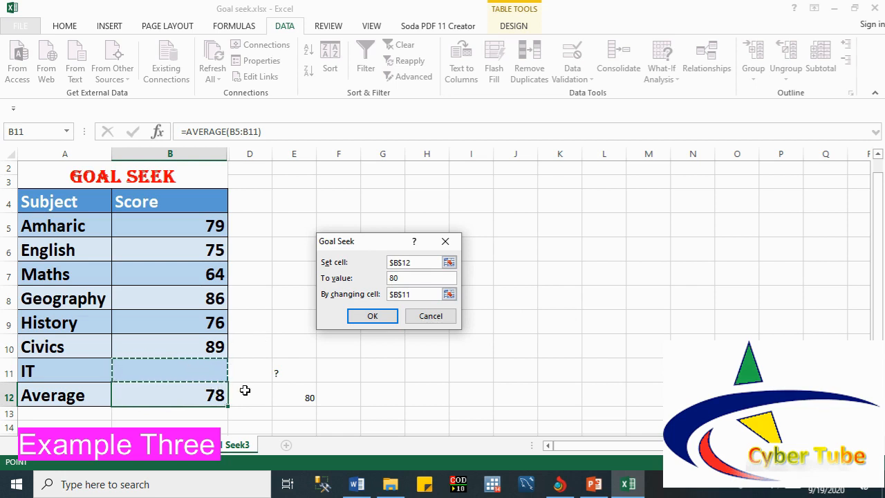
click(363, 316)
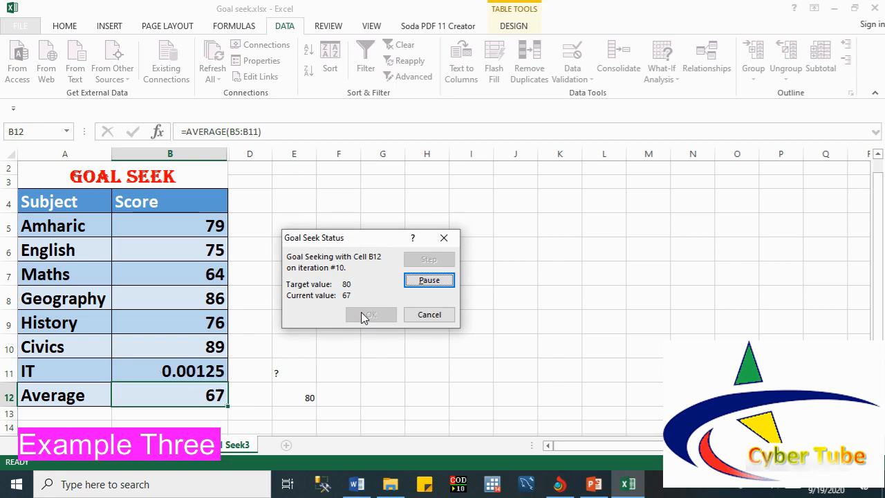